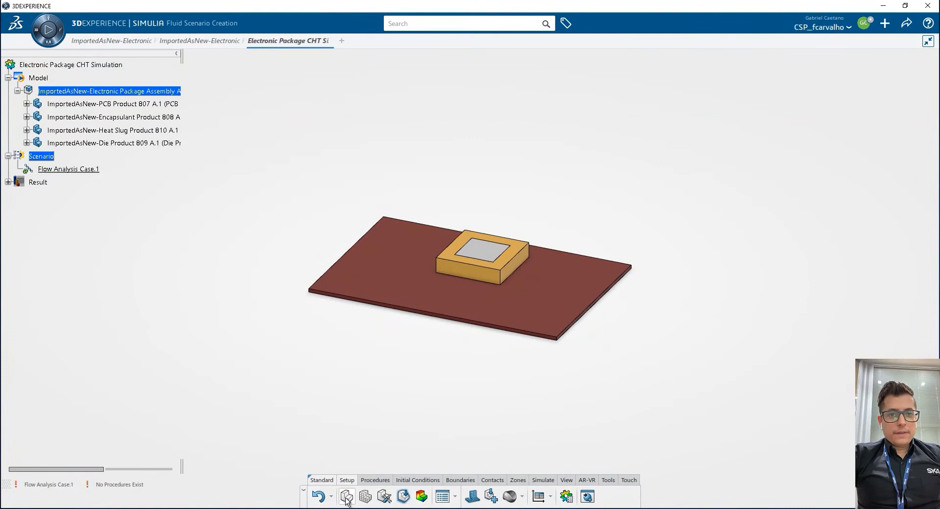
Create a finite element model named FEM with all shapes of the electronic package assembly contributing.
{"action": "left_click", "coordinate": [346, 496]}
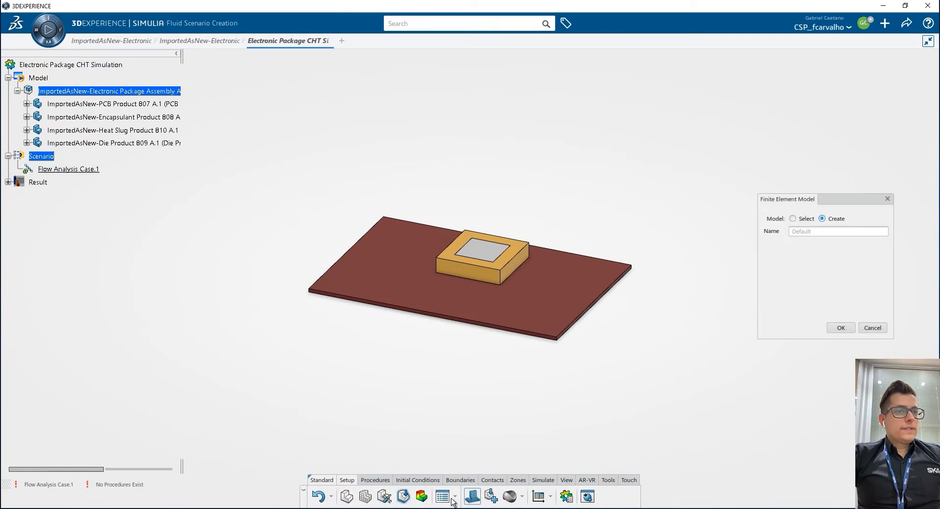
{"action": "left_click", "coordinate": [829, 232]}
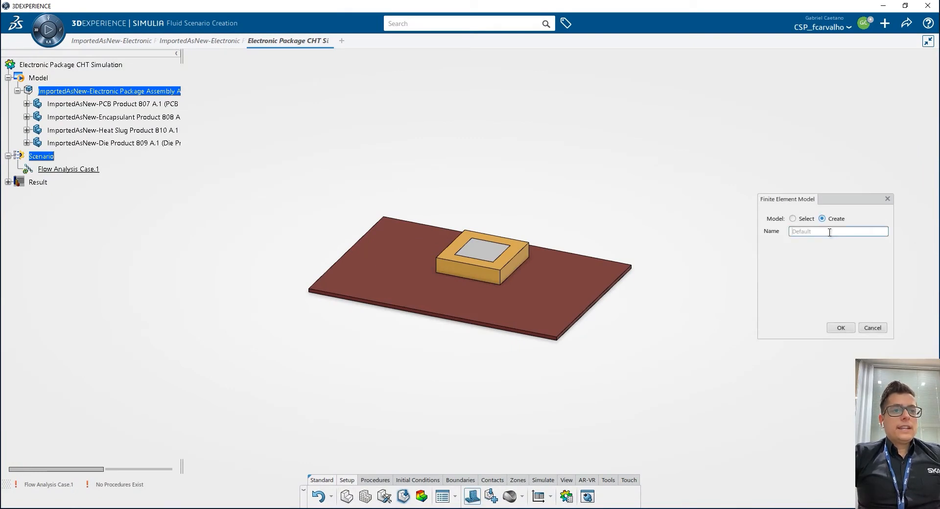
{"action": "type", "text": "FEM"}
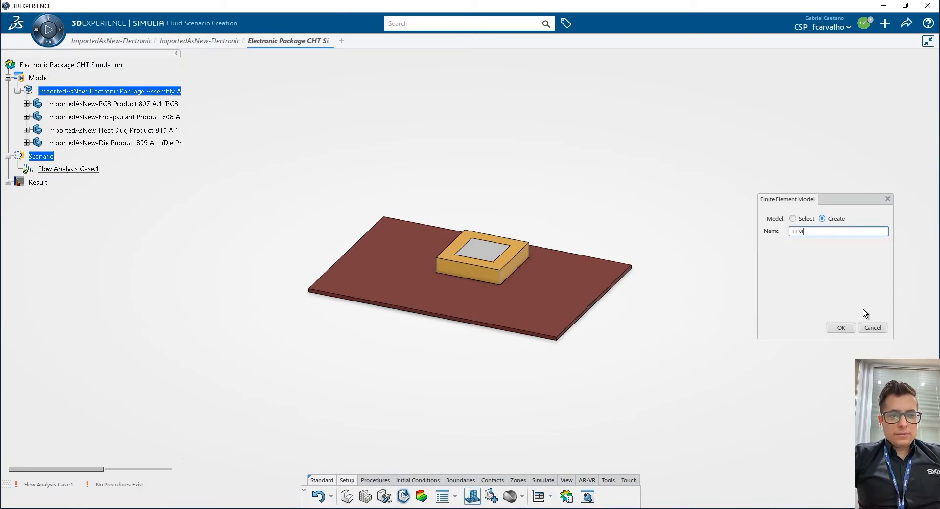
{"action": "left_click", "coordinate": [852, 325]}
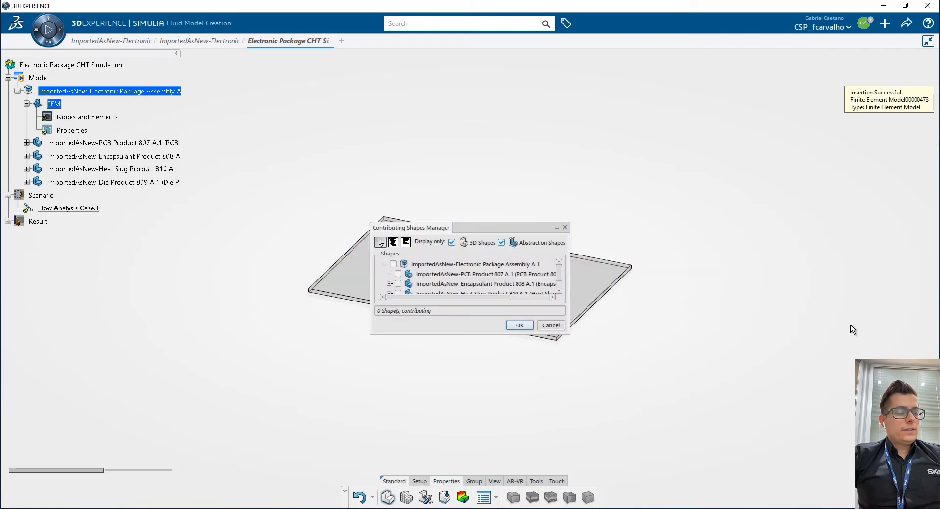
{"action": "left_click", "coordinate": [393, 264]}
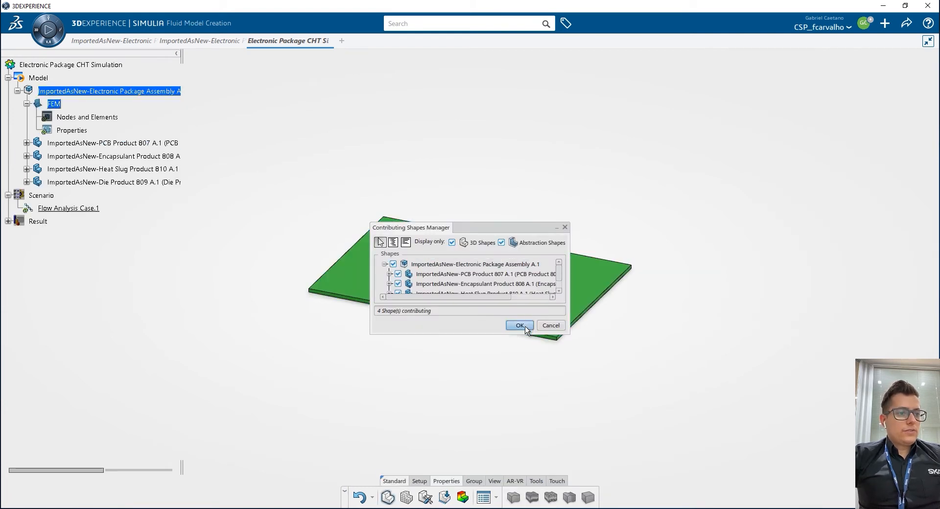
{"action": "left_click", "coordinate": [520, 325]}
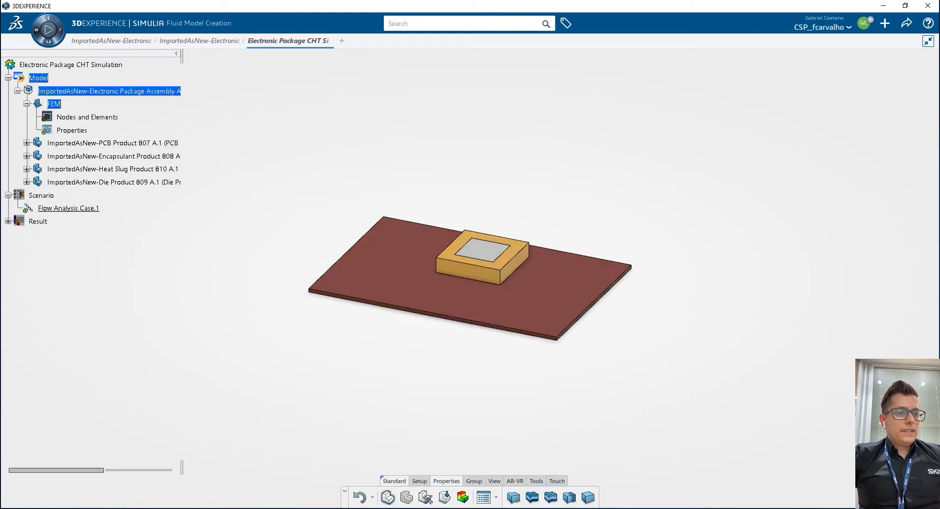
Start a fluid domain extracted from part boundaries and add all four assembly parts as its supports.
{"action": "left_click", "coordinate": [420, 481]}
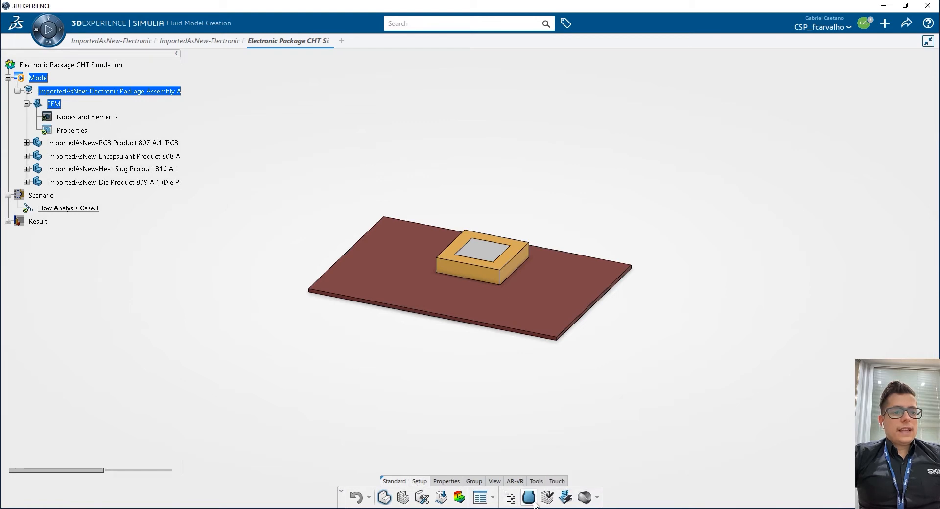
{"action": "left_click", "coordinate": [534, 502]}
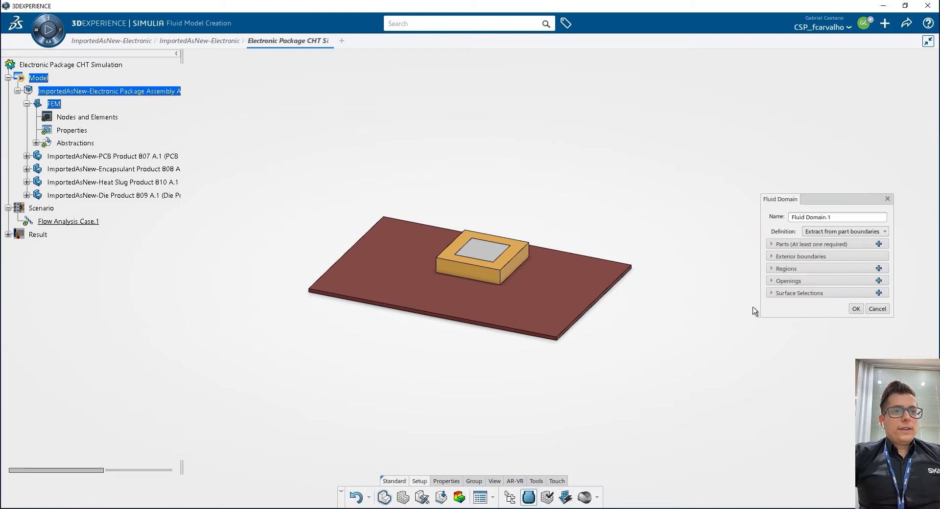
{"action": "left_click", "coordinate": [878, 245]}
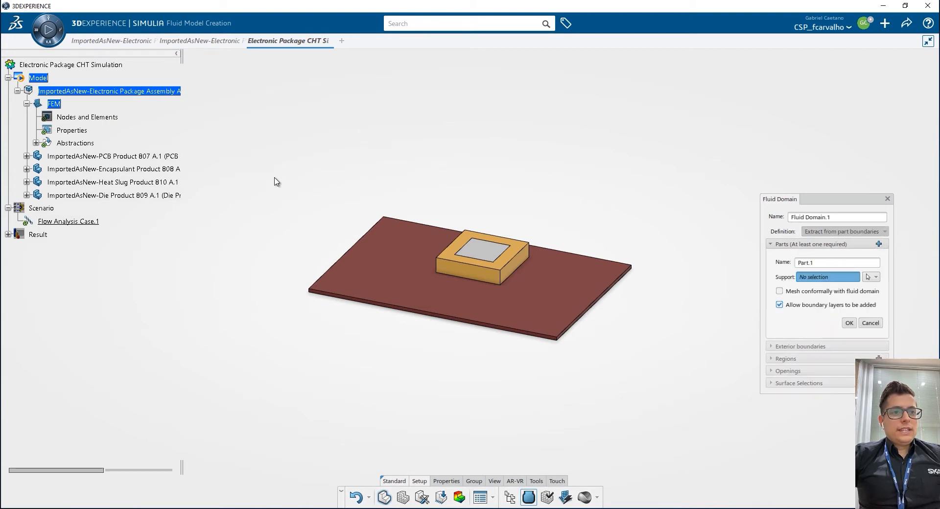
{"action": "left_click_drag", "start_coordinate": [277, 182], "coordinate": [681, 395]}
{"action": "left_click", "coordinate": [849, 323]}
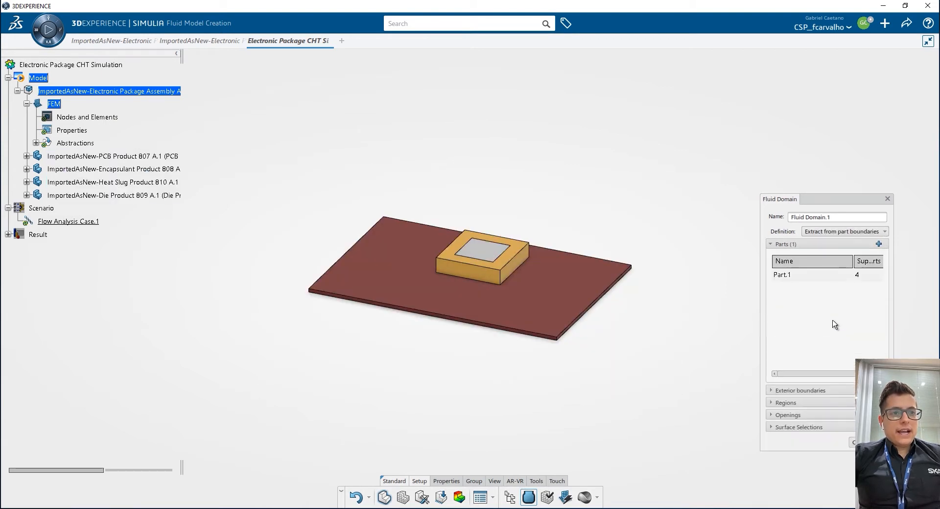
Define the fluid domain's exterior boundaries as a bounding box, with X from -60 mm to 150 mm.
{"action": "left_click_drag", "start_coordinate": [779, 200], "coordinate": [695, 115]}
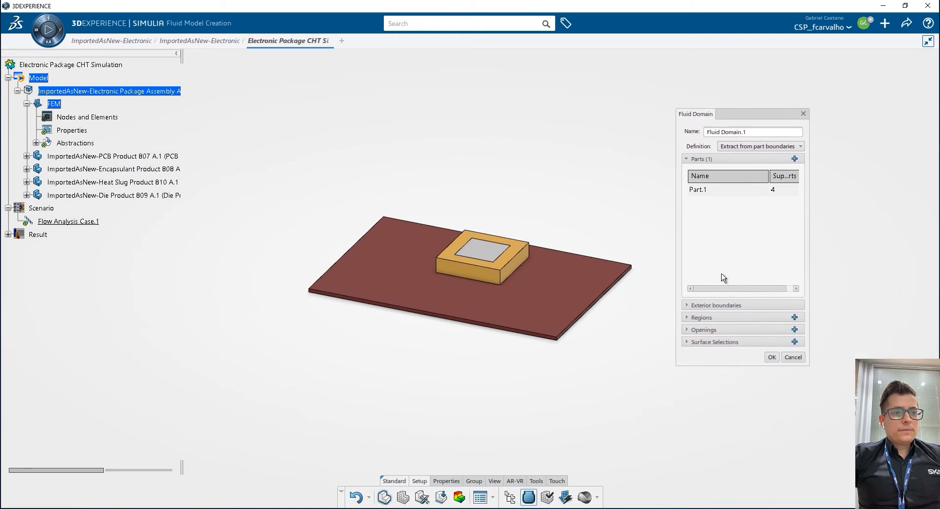
{"action": "left_click", "coordinate": [720, 306]}
{"action": "left_click", "coordinate": [761, 185]}
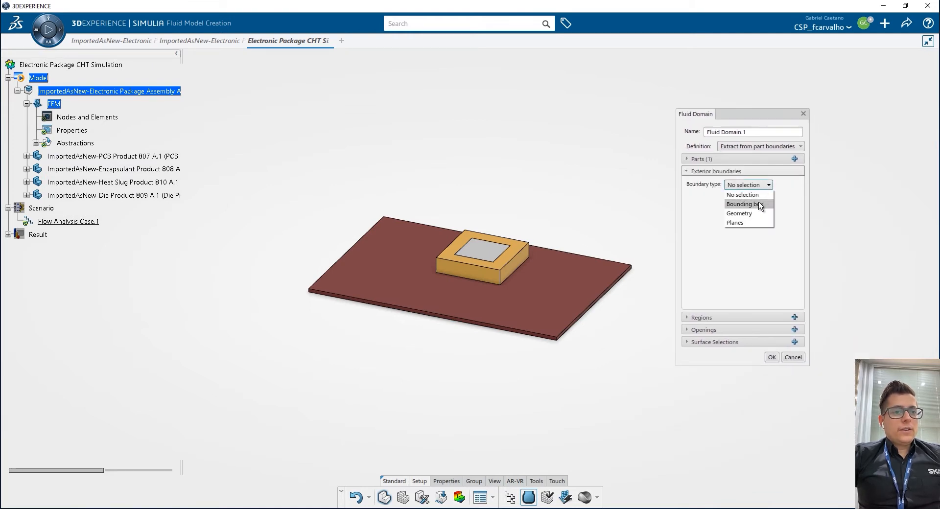
{"action": "left_click", "coordinate": [751, 205]}
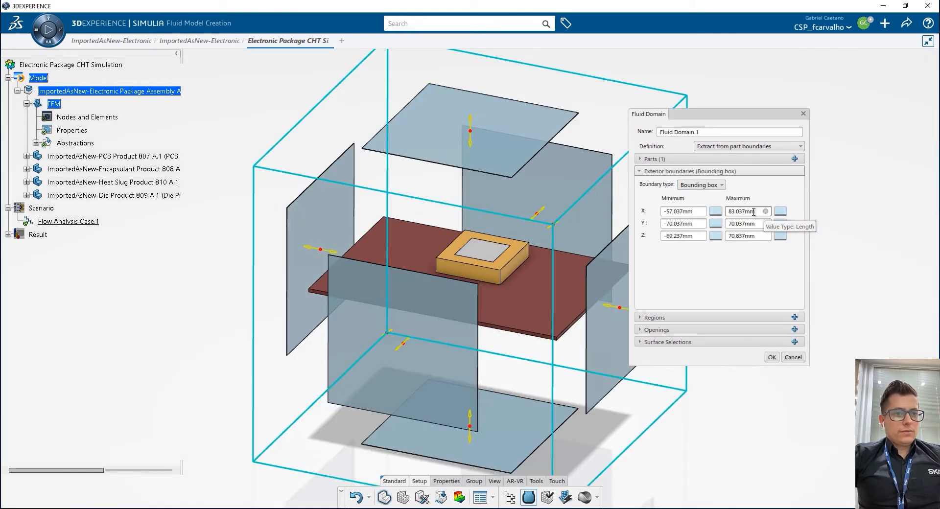
{"action": "left_click", "coordinate": [701, 211]}
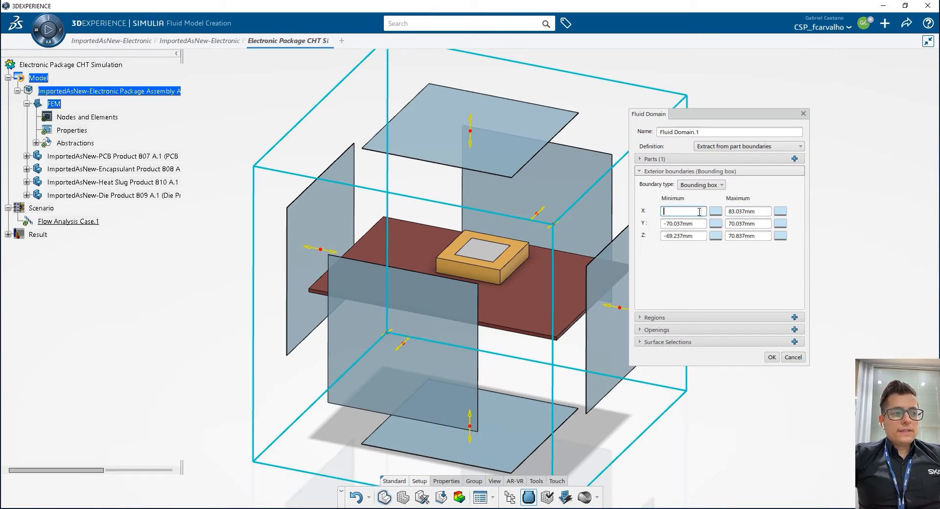
{"action": "type", "text": "-60"}
{"action": "key", "text": "Tab"}
{"action": "type", "text": "150"}
{"action": "key", "text": "Tab"}
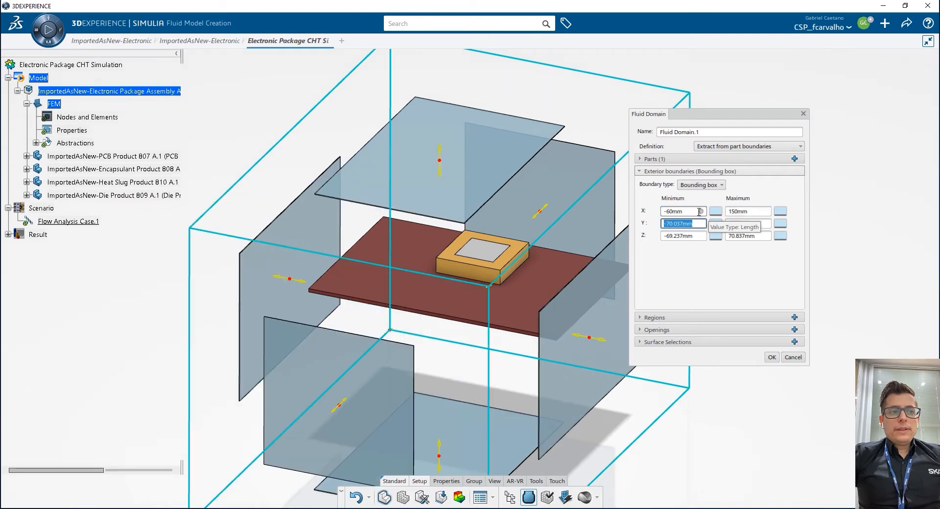
Set the bounding box limits to -100 and 100 mm in Y and -10 and 30 mm in Z.
{"action": "type", "text": "-100"}
{"action": "key", "text": "Tab"}
{"action": "type", "text": "100"}
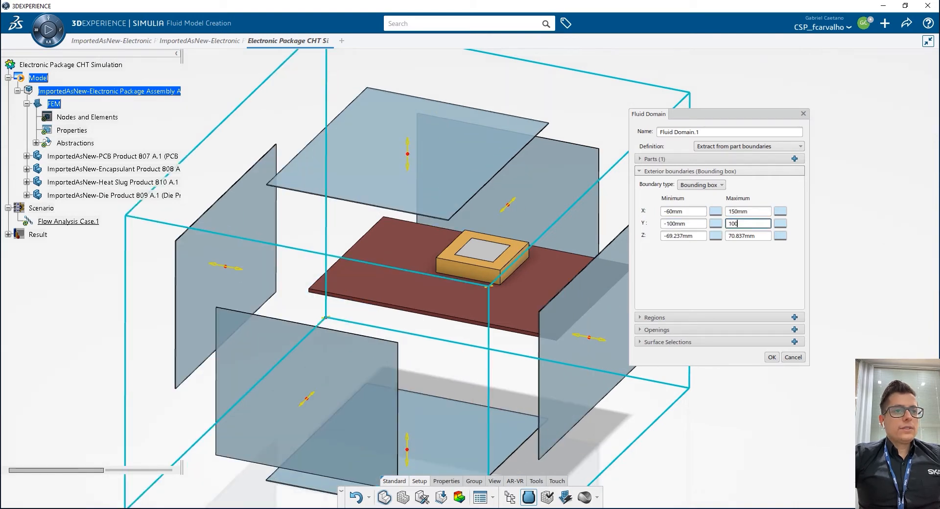
{"action": "key", "text": "Tab"}
{"action": "type", "text": "-10"}
{"action": "key", "text": "Tab"}
{"action": "type", "text": "3"}
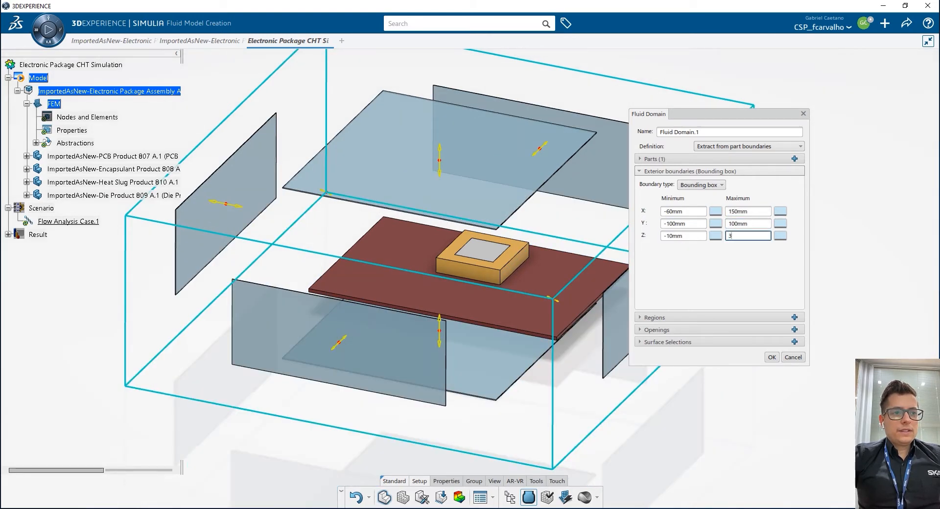
{"action": "type", "text": "0"}
{"action": "key", "text": "Tab"}
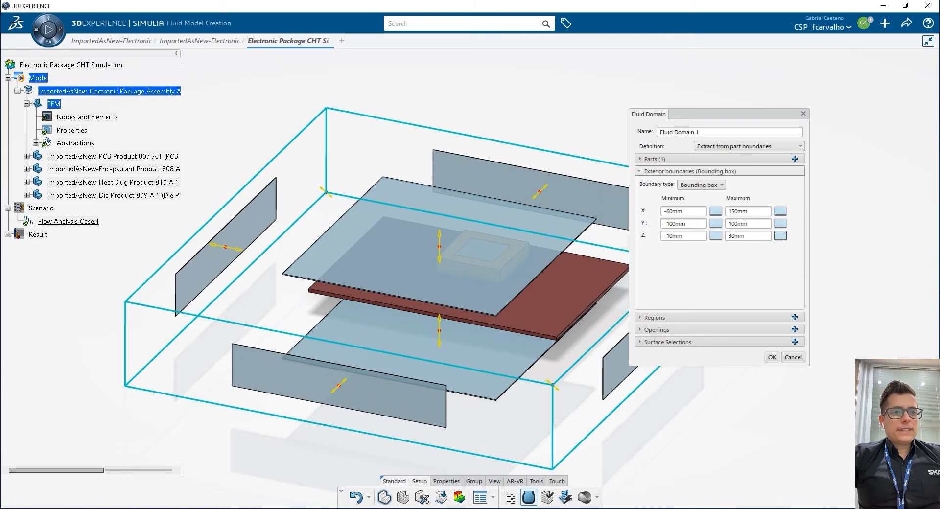
Add a fluid region supported by the top face of the PCB and complete the fluid domain.
{"action": "left_click", "coordinate": [794, 317]}
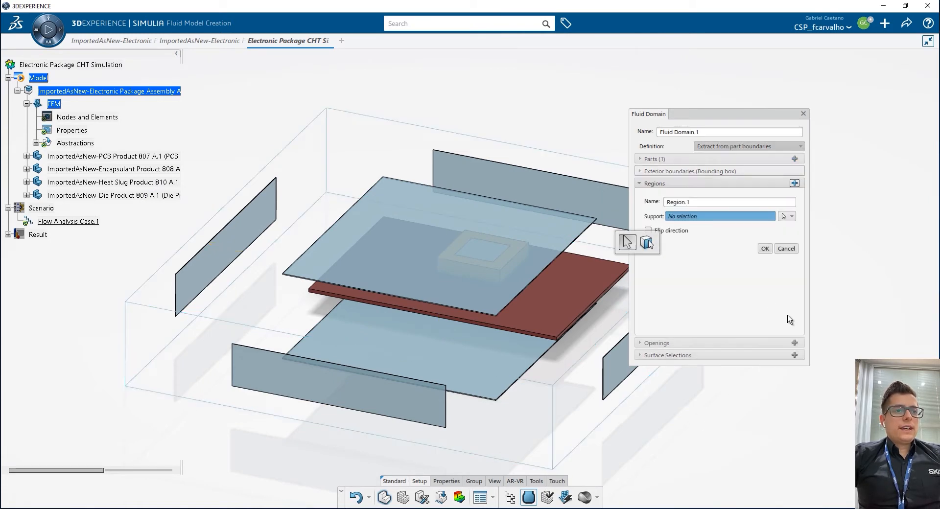
{"action": "left_click", "coordinate": [534, 317]}
{"action": "middle_click_drag", "start_coordinate": [523, 299], "coordinate": [485, 215]}
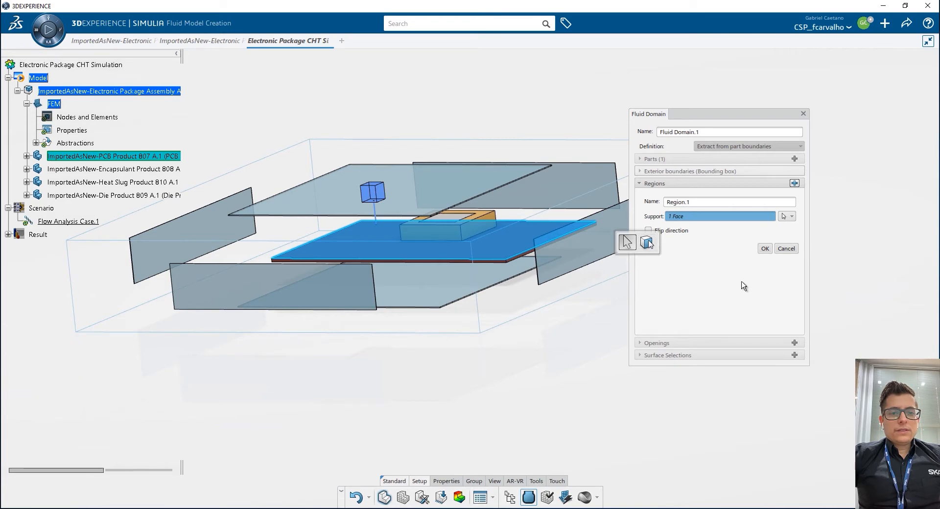
{"action": "left_click", "coordinate": [764, 248]}
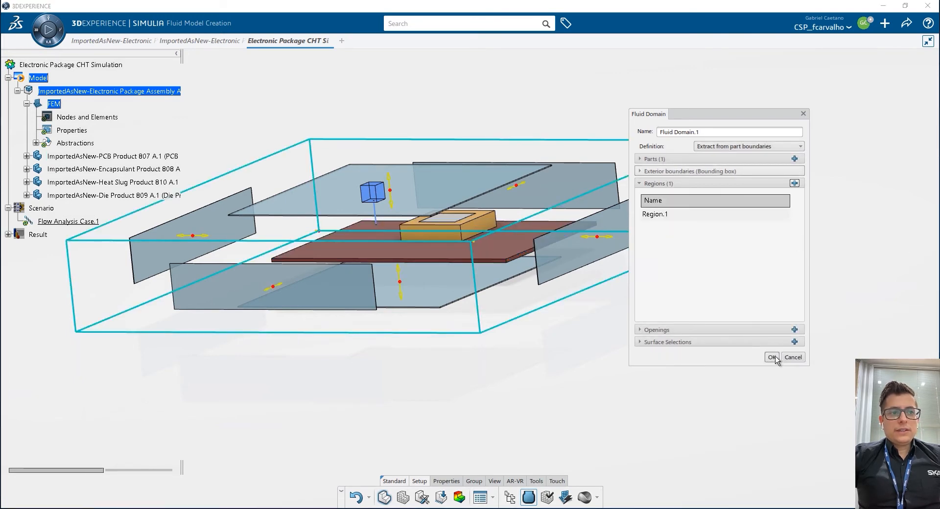
{"action": "left_click", "coordinate": [772, 357]}
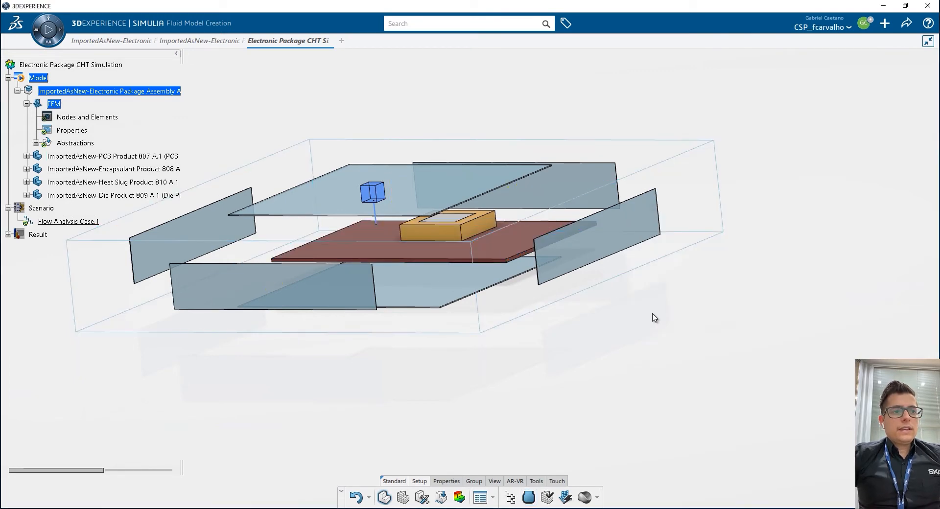
Inspect the fluid domain and expand its abstractions in the model tree down to the fluid cavity region.
{"action": "left_click", "coordinate": [495, 481]}
{"action": "left_click", "coordinate": [375, 498]}
{"action": "middle_click_drag", "start_coordinate": [489, 74], "coordinate": [398, 216]}
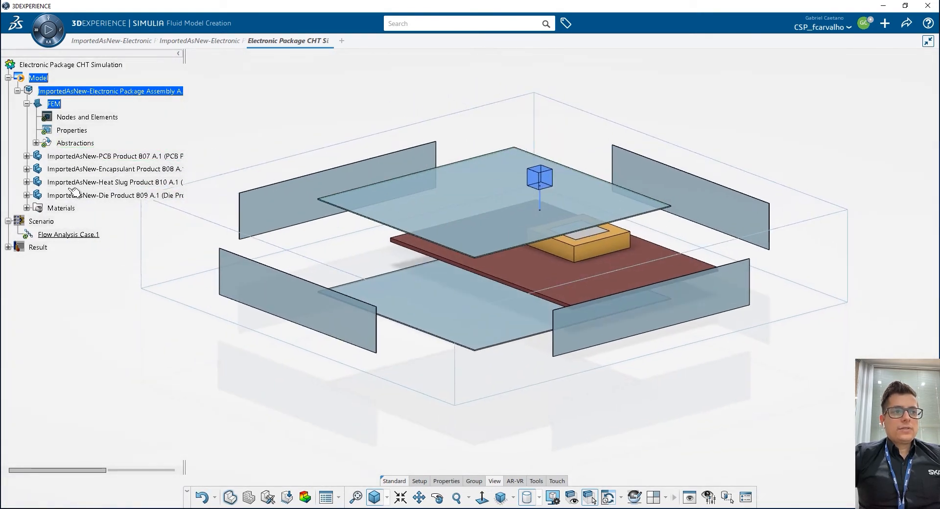
{"action": "left_click", "coordinate": [36, 143]}
{"action": "left_click", "coordinate": [45, 156]}
{"action": "left_click", "coordinate": [56, 195]}
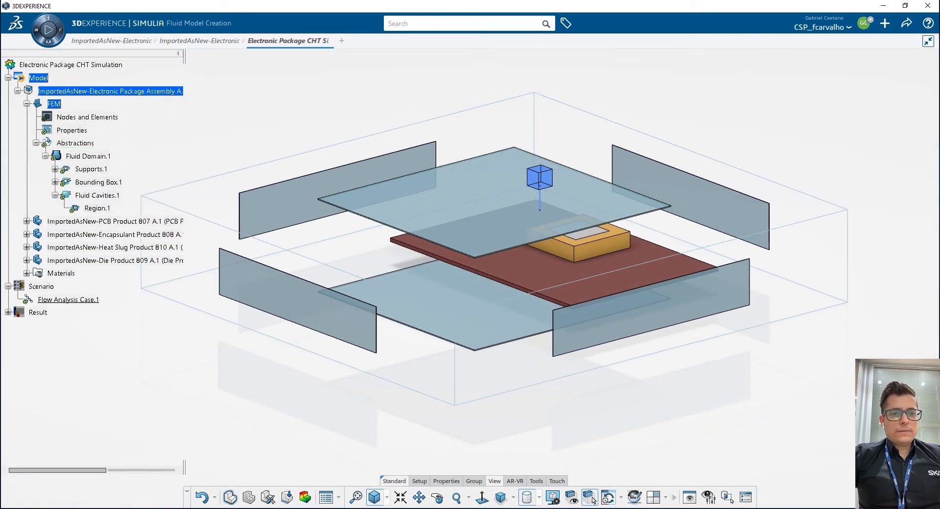
Search the database for the PCB substrate material with the query "mat: elecpackage pcbsubstrate".
{"action": "left_click", "coordinate": [441, 26]}
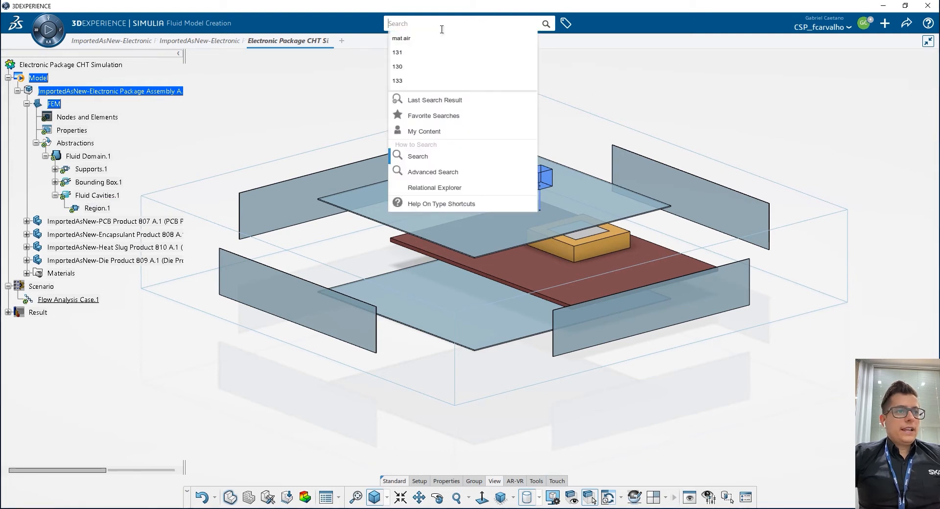
{"action": "type", "text": "mat"}
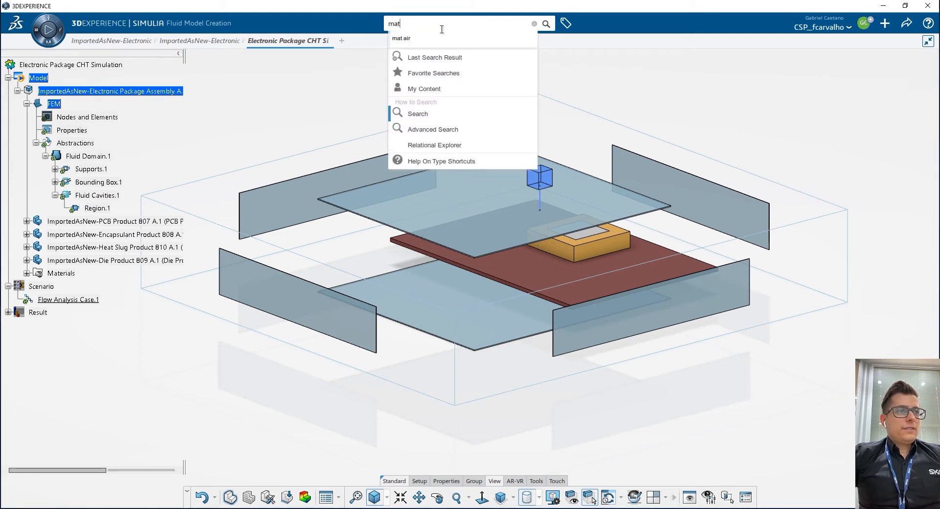
{"action": "type", "text": ": ele"}
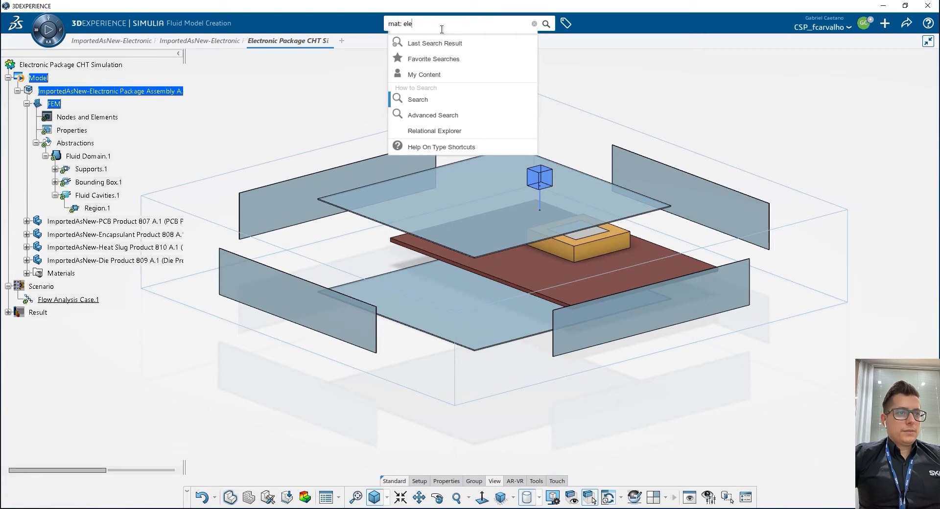
{"action": "type", "text": "c"}
{"action": "key", "text": "Return"}
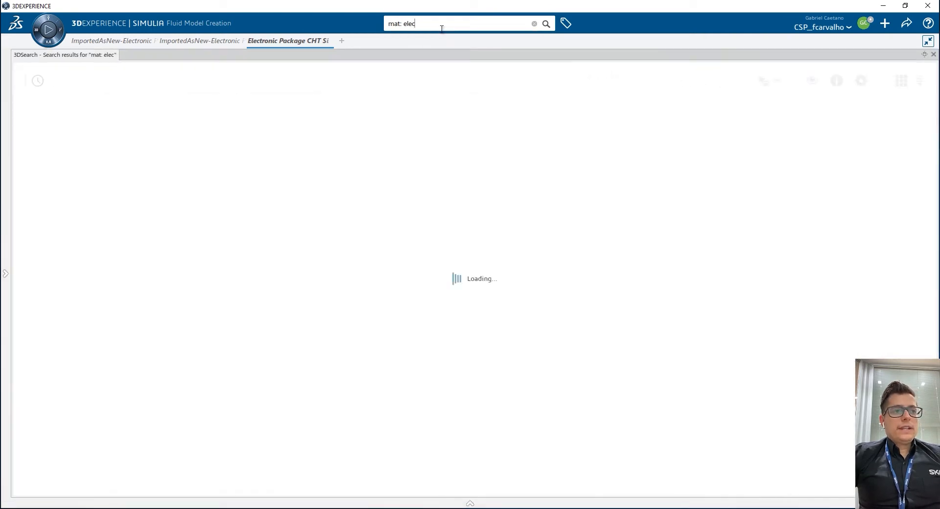
{"action": "type", "text": "package"}
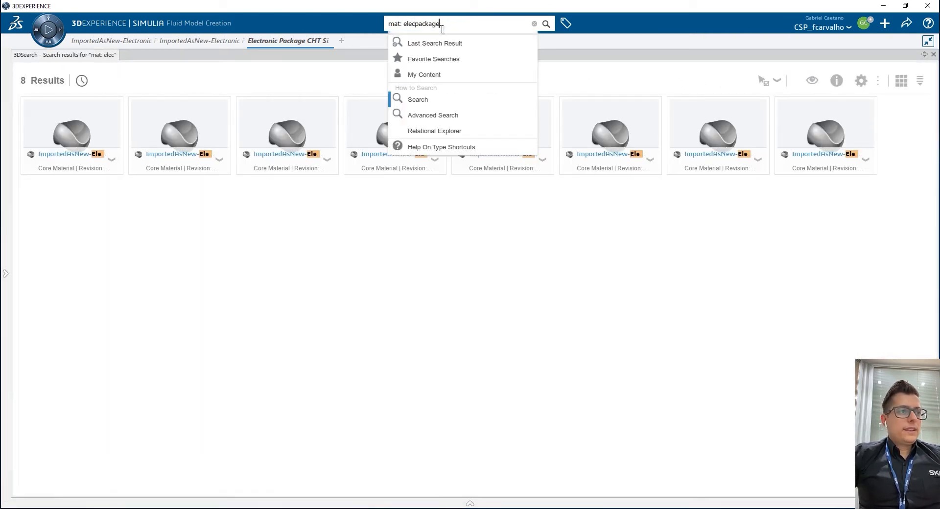
{"action": "type", "text": " pcbsubstra"}
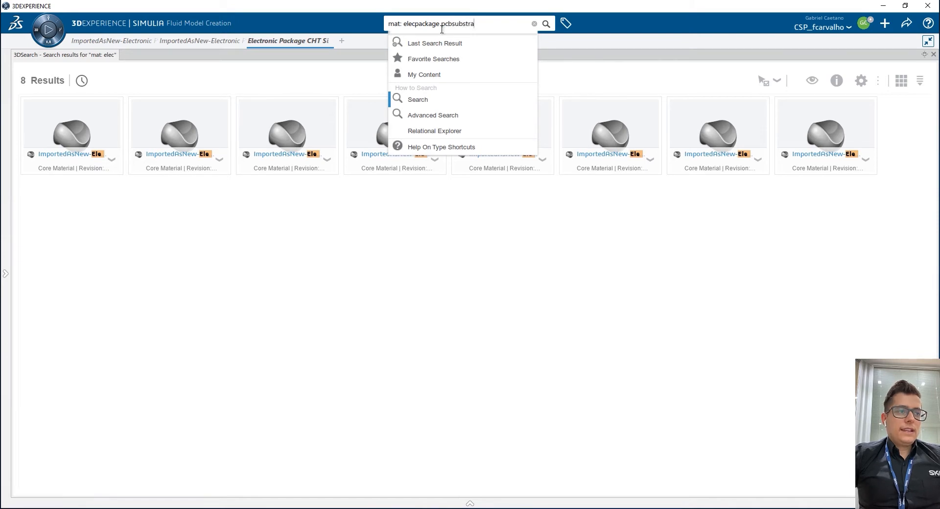
{"action": "type", "text": "te"}
{"action": "key", "text": "Return"}
Apply the second ElecPackage PCBSubstrate material from the search results to the PCB, at product level instead of on its PartBody.
{"action": "left_click", "coordinate": [220, 167]}
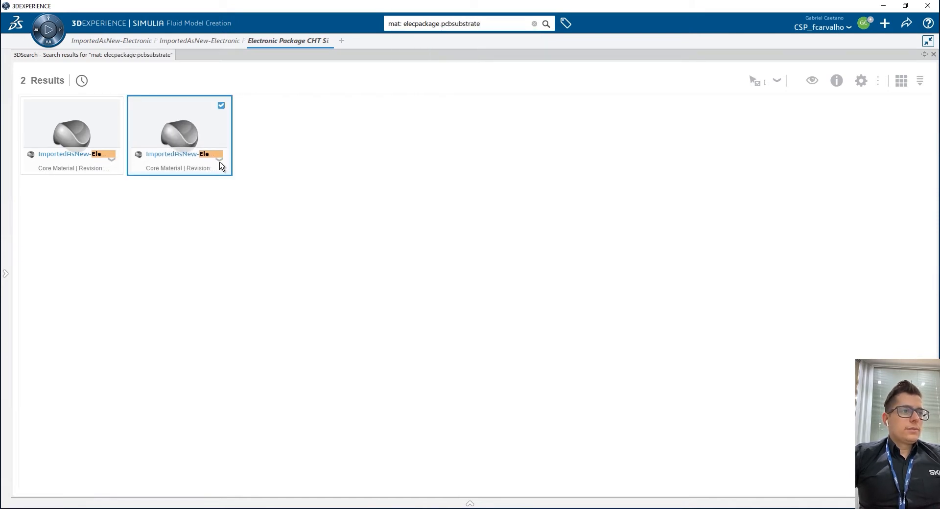
{"action": "right_click", "coordinate": [220, 166]}
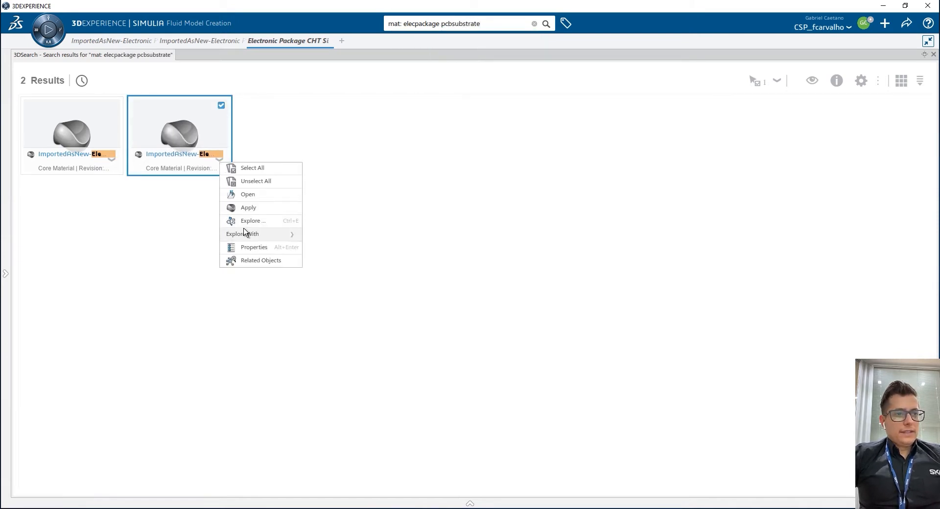
{"action": "left_click", "coordinate": [244, 210]}
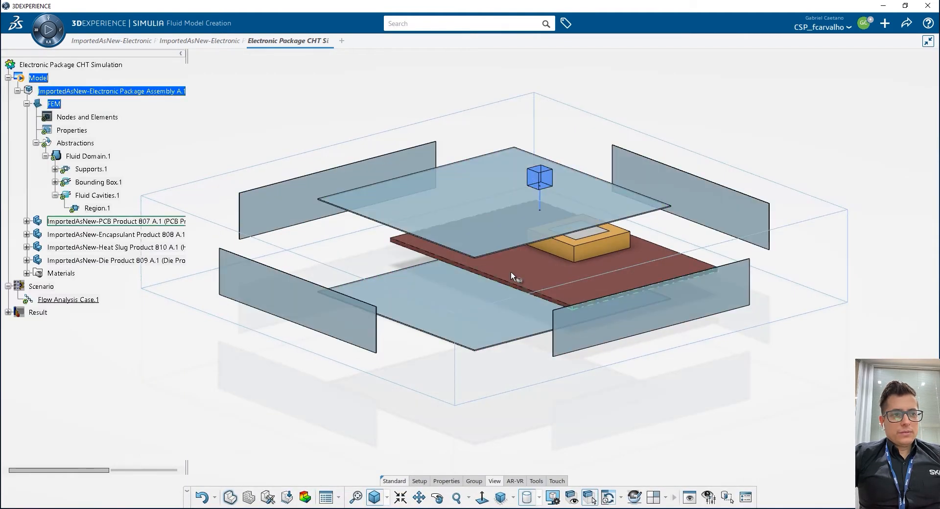
{"action": "left_click", "coordinate": [510, 272]}
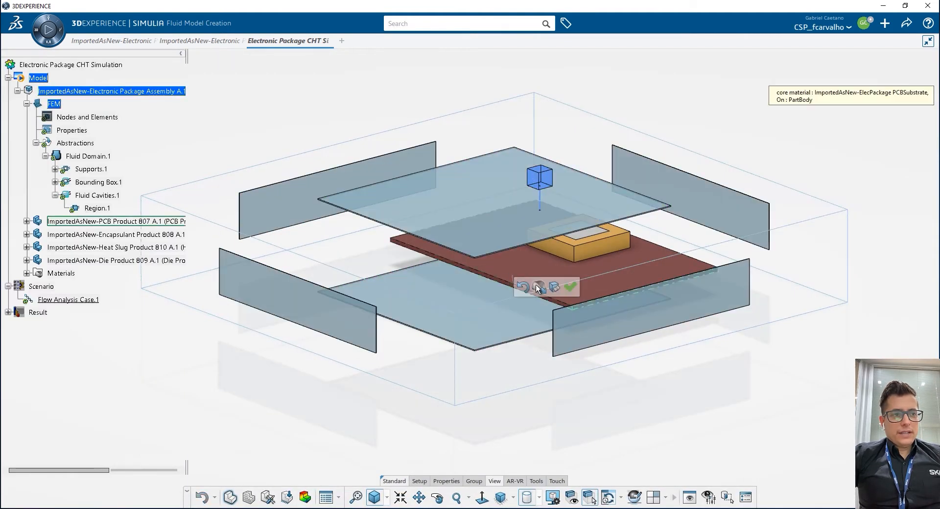
{"action": "mouse_move", "coordinate": [553, 289]}
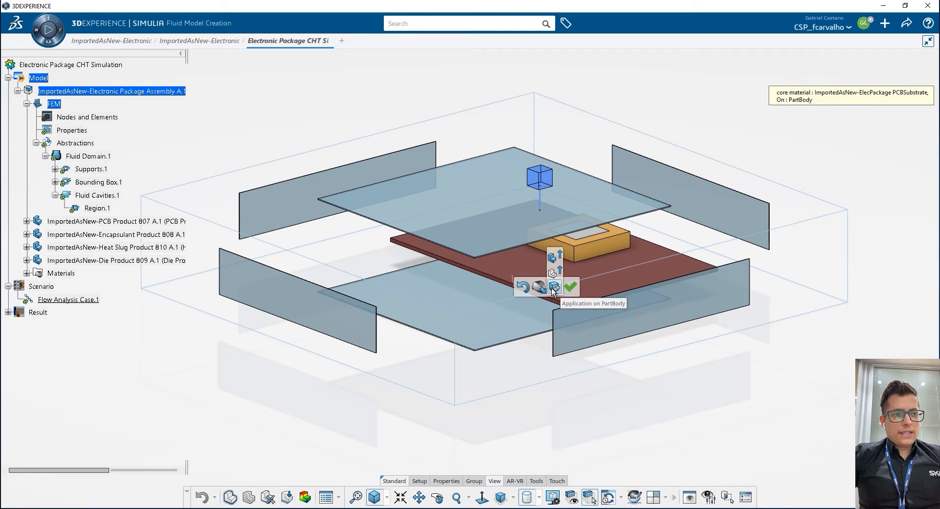
{"action": "left_click", "coordinate": [554, 257]}
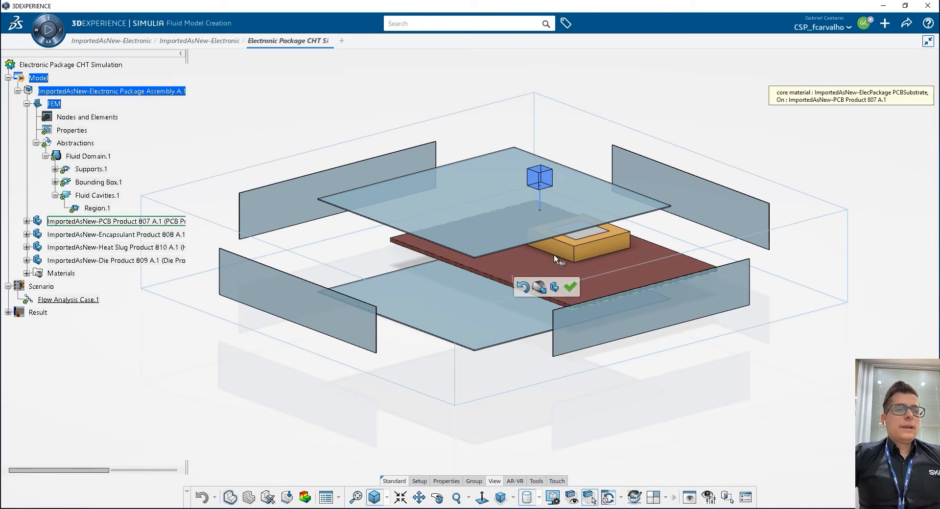
{"action": "left_click", "coordinate": [574, 289]}
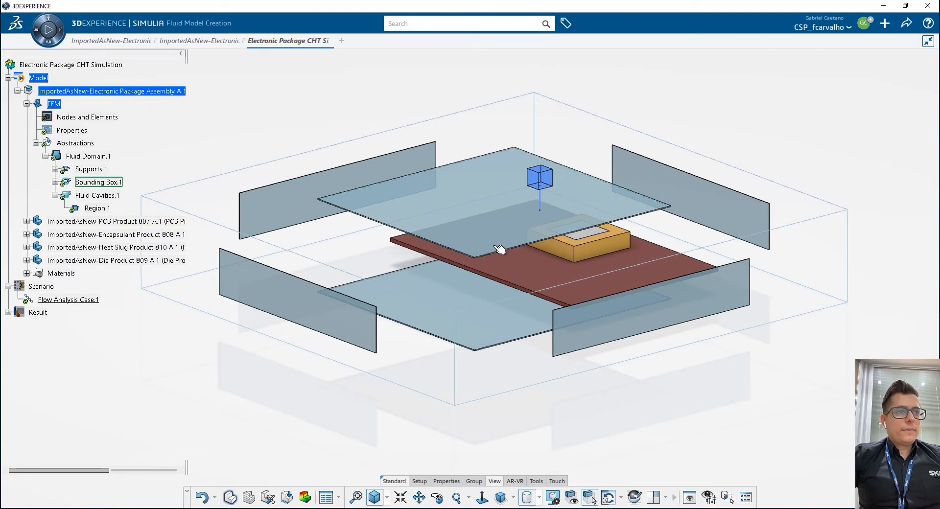
Repeat the search "mat: elecpackage pcbsubstrate" and apply the second resulting material to the encapsulant product.
{"action": "left_click", "coordinate": [409, 23]}
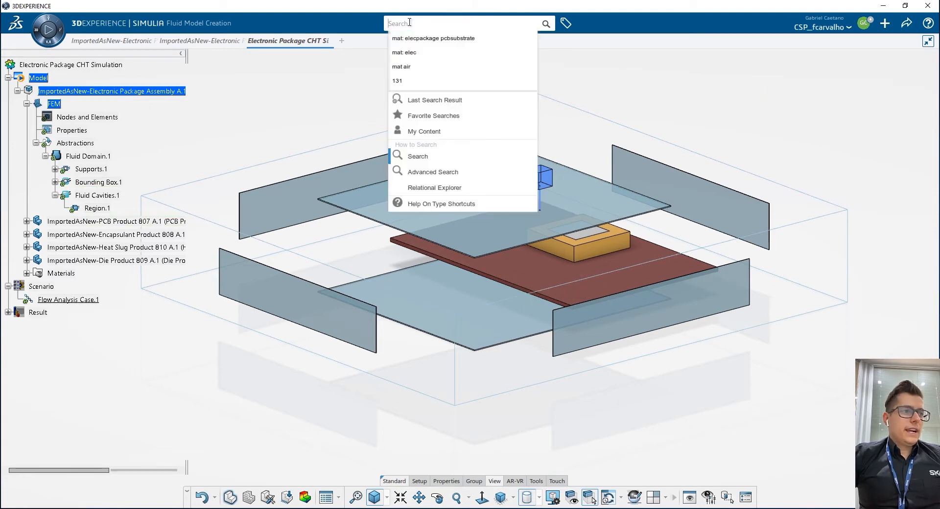
{"action": "left_click", "coordinate": [424, 43]}
{"action": "right_click", "coordinate": [221, 164]}
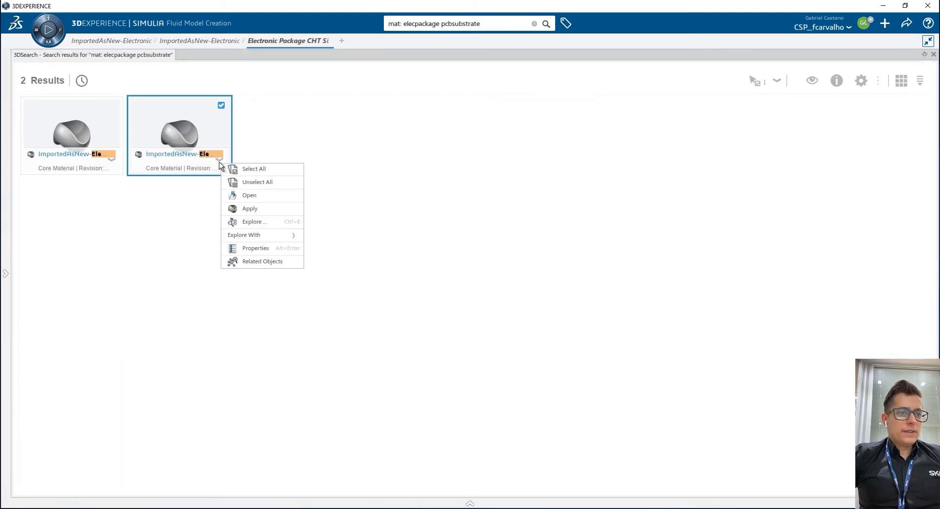
{"action": "left_click", "coordinate": [250, 208]}
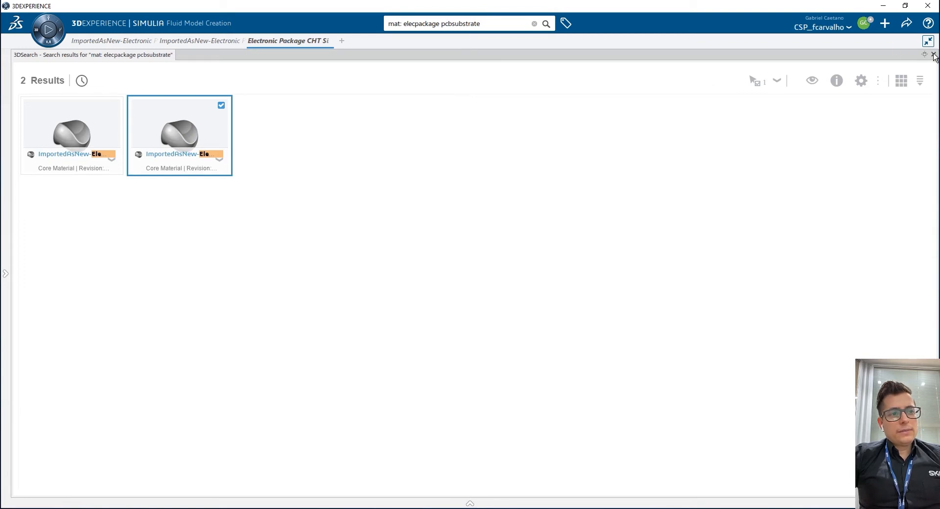
{"action": "left_click", "coordinate": [590, 247]}
{"action": "mouse_move", "coordinate": [633, 260]}
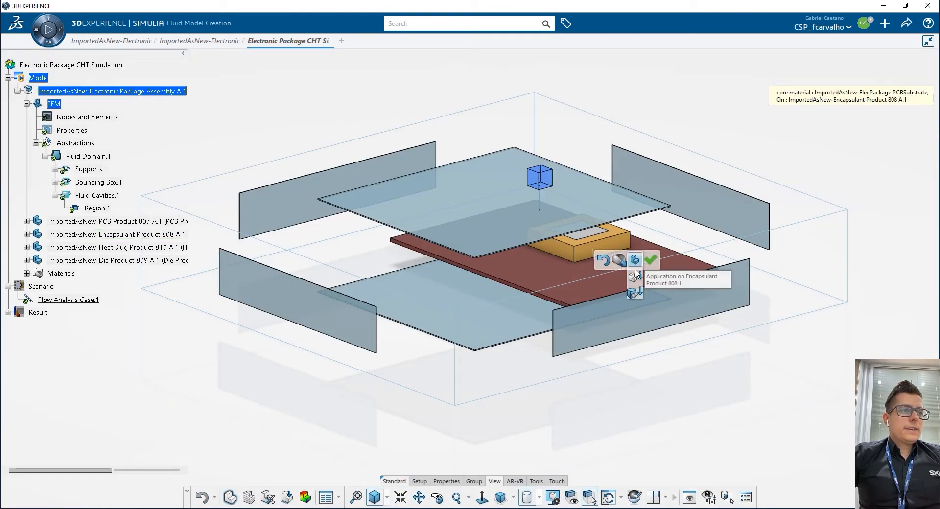
{"action": "left_click", "coordinate": [650, 260]}
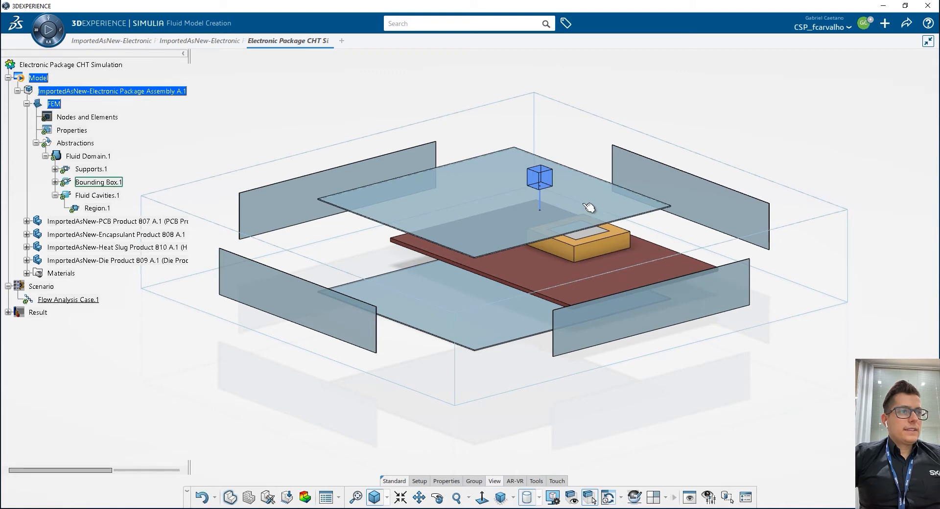
Search again for "mat: elecpackage pcbsubstrate" and apply the second material found to the heat slug product.
{"action": "left_click", "coordinate": [430, 23]}
{"action": "left_click", "coordinate": [431, 35]}
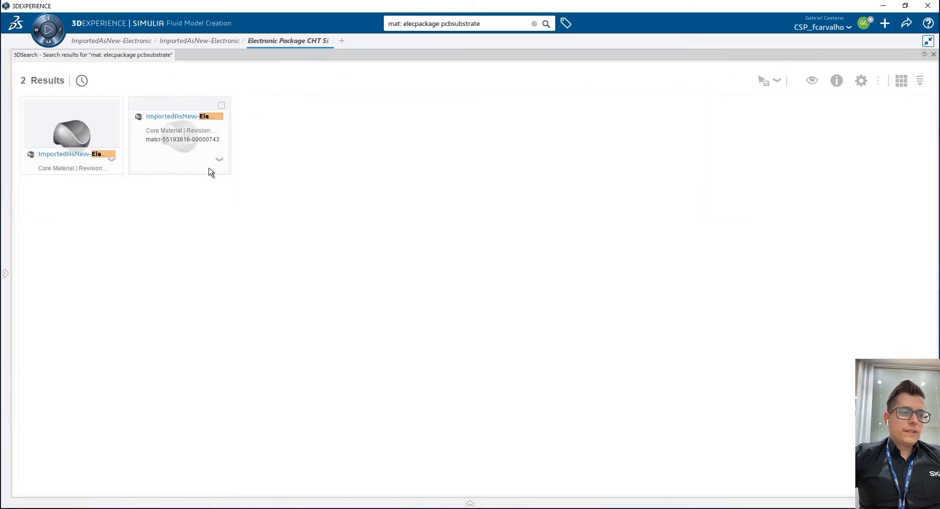
{"action": "right_click", "coordinate": [224, 172]}
{"action": "left_click", "coordinate": [258, 213]}
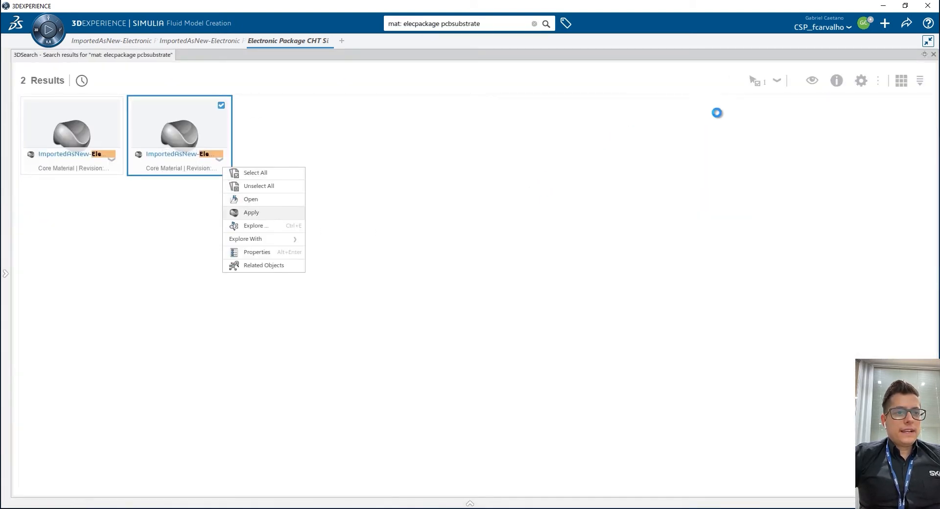
{"action": "left_click", "coordinate": [934, 54]}
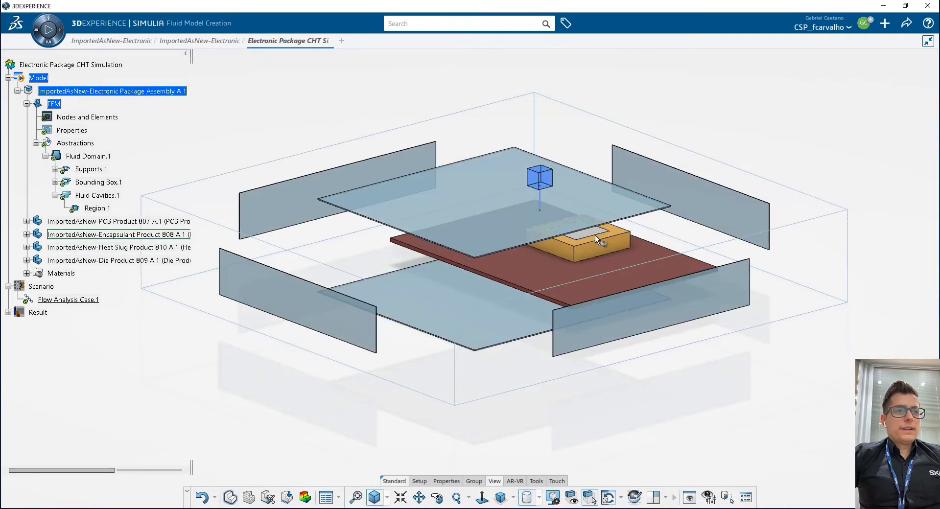
{"action": "left_click", "coordinate": [591, 235]}
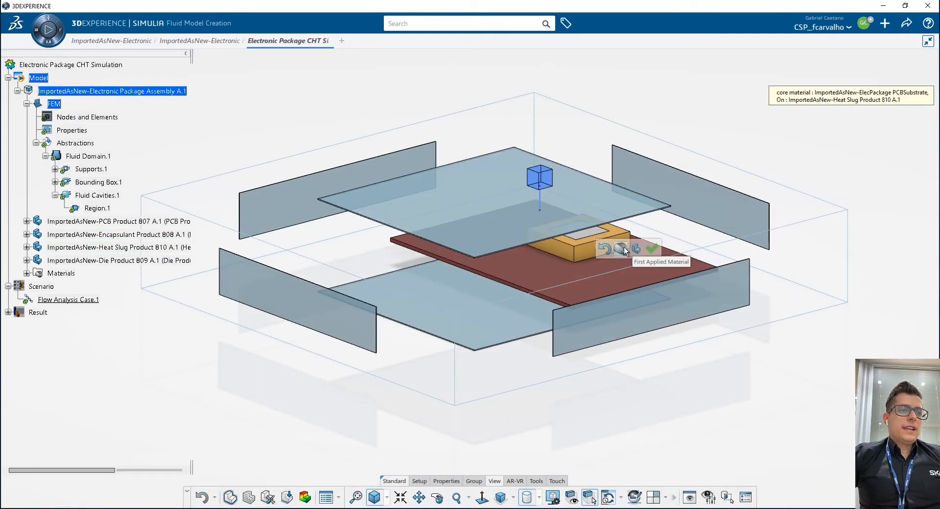
{"action": "left_click", "coordinate": [653, 250]}
Reuse the "mat: elecpackage pcbsubstrate" search to apply the same PCBSubstrate material to the die product.
{"action": "mouse_move", "coordinate": [689, 216]}
{"action": "middle_mouse_down"}
{"action": "mouse_move", "coordinate": [583, 390]}
{"action": "mouse_move", "coordinate": [372, 267]}
{"action": "mouse_move", "coordinate": [694, 228]}
{"action": "mouse_move", "coordinate": [687, 226]}
{"action": "middle_mouse_up"}
{"action": "left_click", "coordinate": [418, 23]}
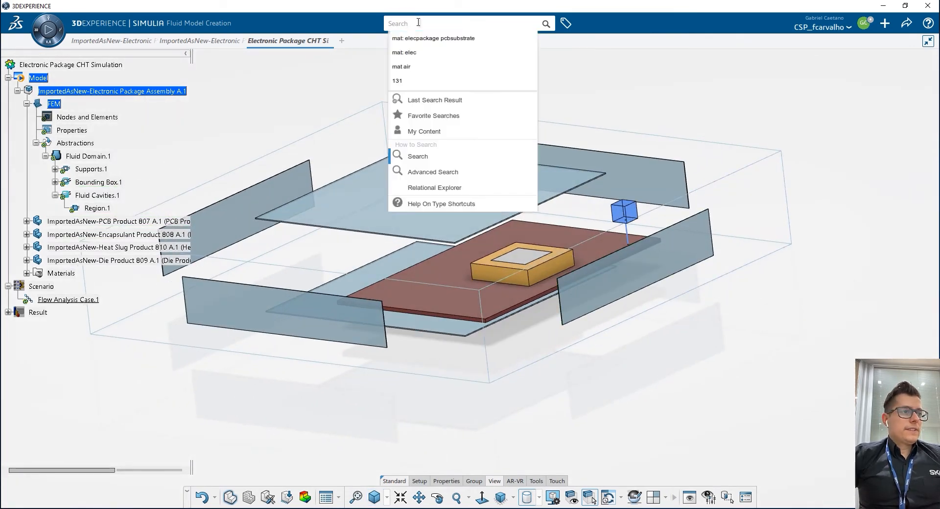
{"action": "left_click", "coordinate": [428, 45]}
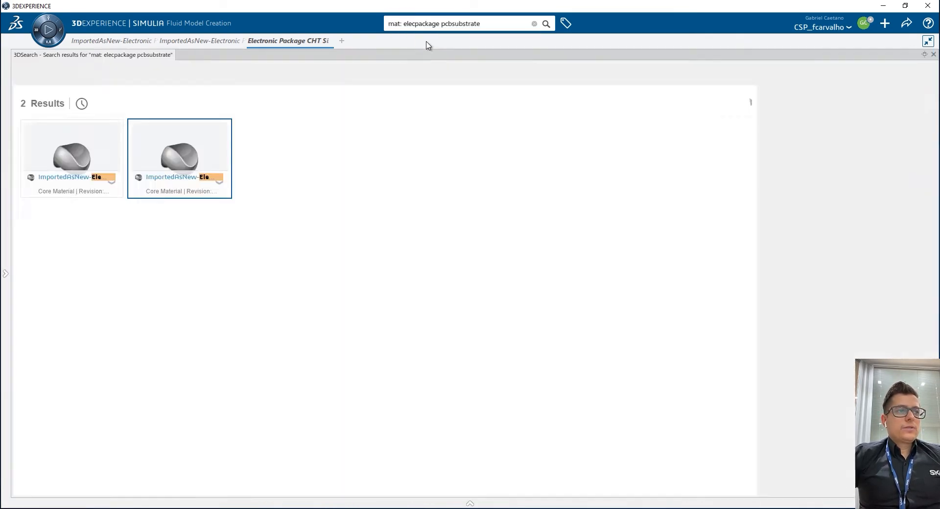
{"action": "right_click", "coordinate": [222, 165]}
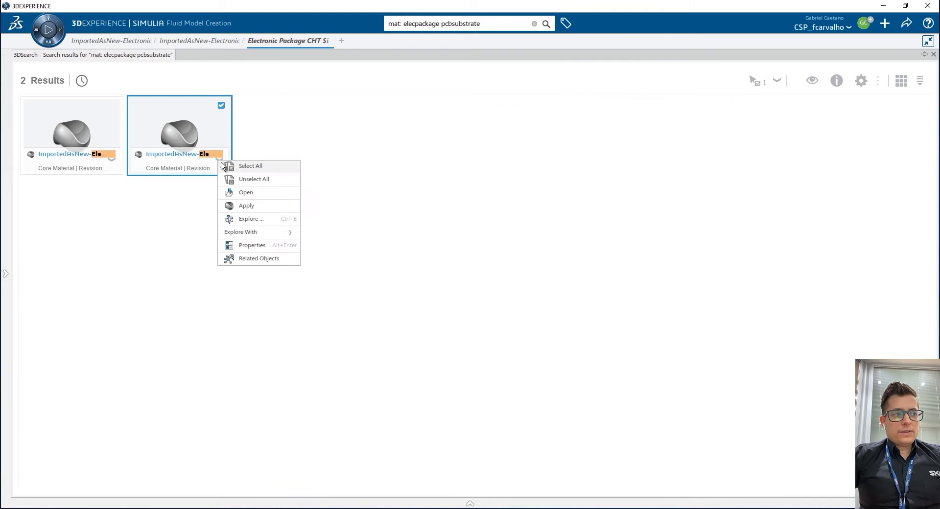
{"action": "left_click", "coordinate": [248, 206]}
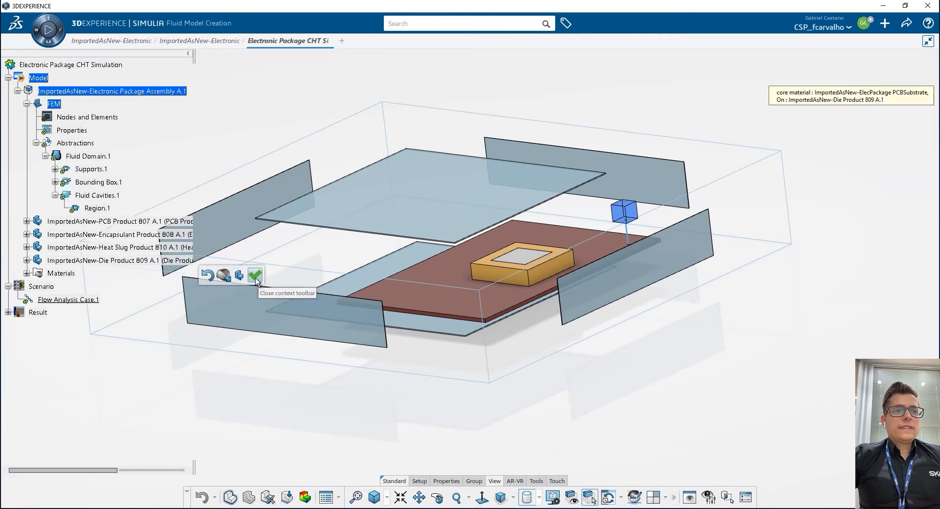
{"action": "left_click", "coordinate": [255, 275]}
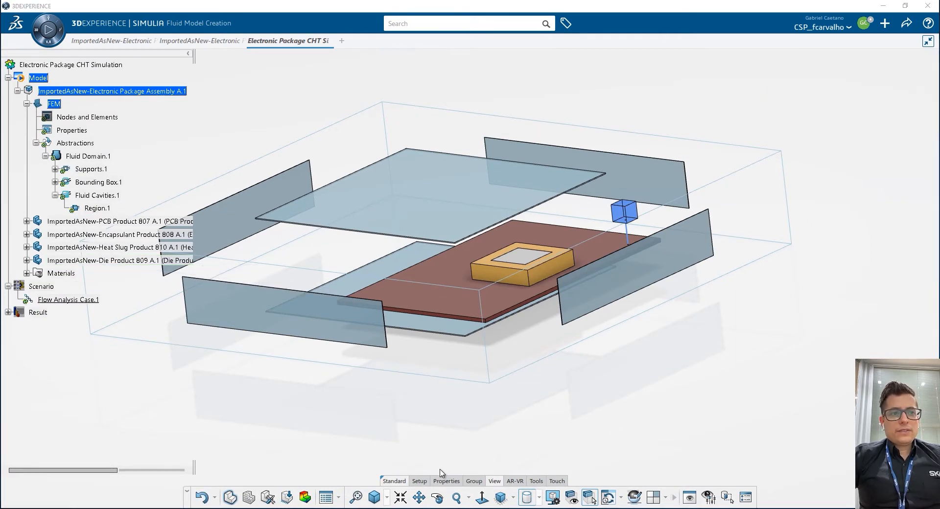
Create a fluid section supported by the fluid cavity Region.1, with Air as its material.
{"action": "left_click", "coordinate": [422, 482]}
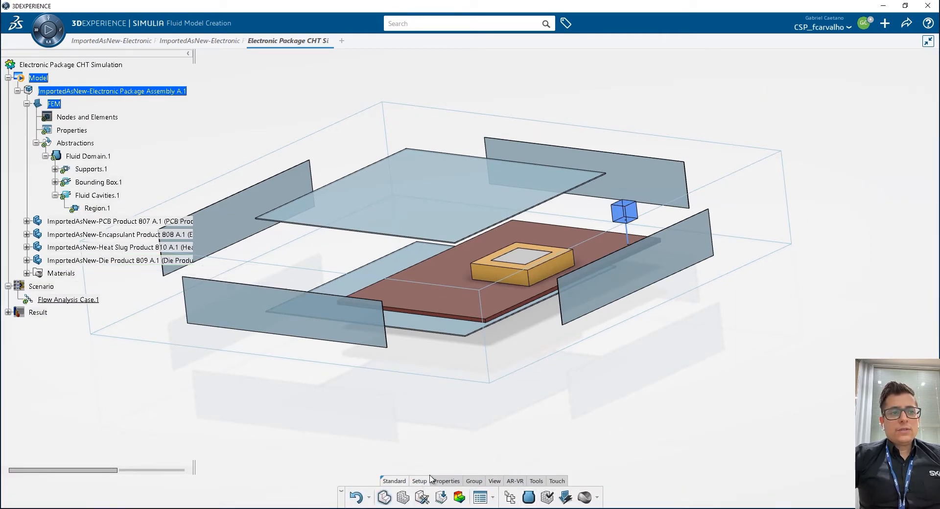
{"action": "left_click", "coordinate": [445, 482]}
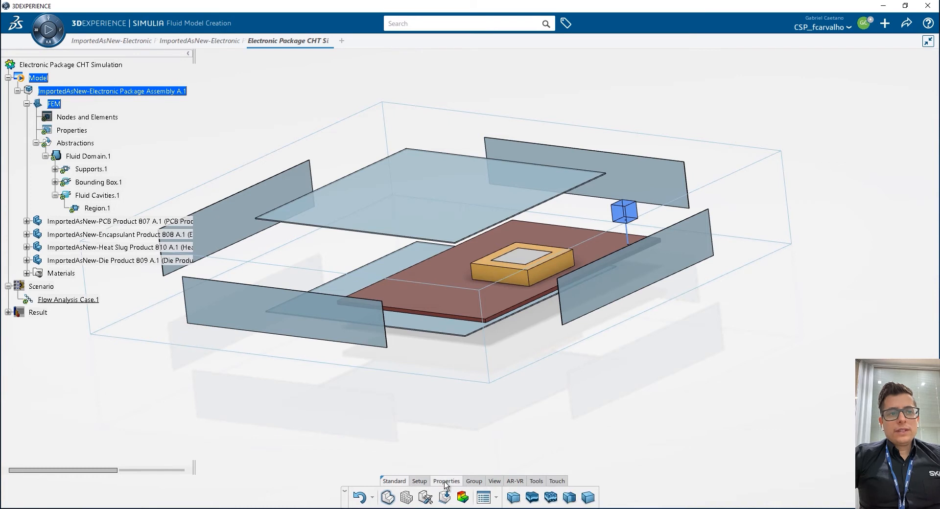
{"action": "left_click", "coordinate": [514, 497]}
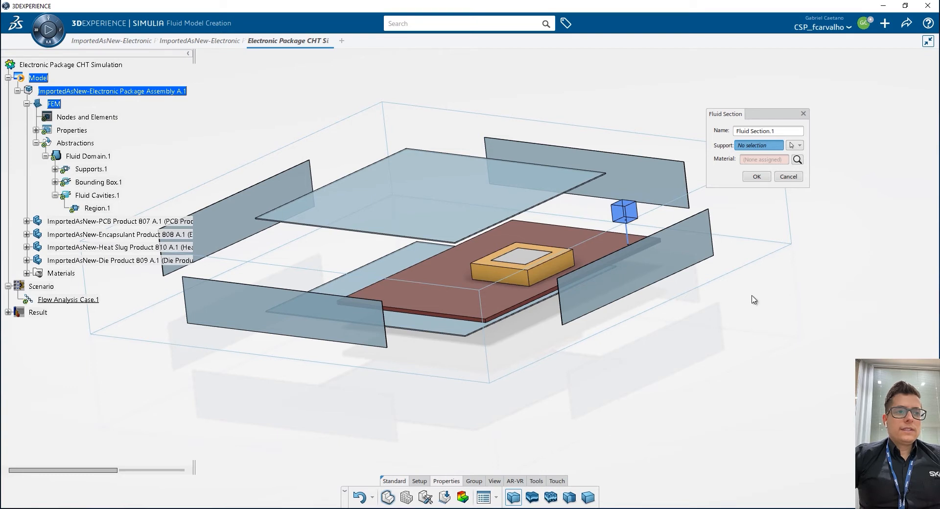
{"action": "left_click", "coordinate": [637, 218]}
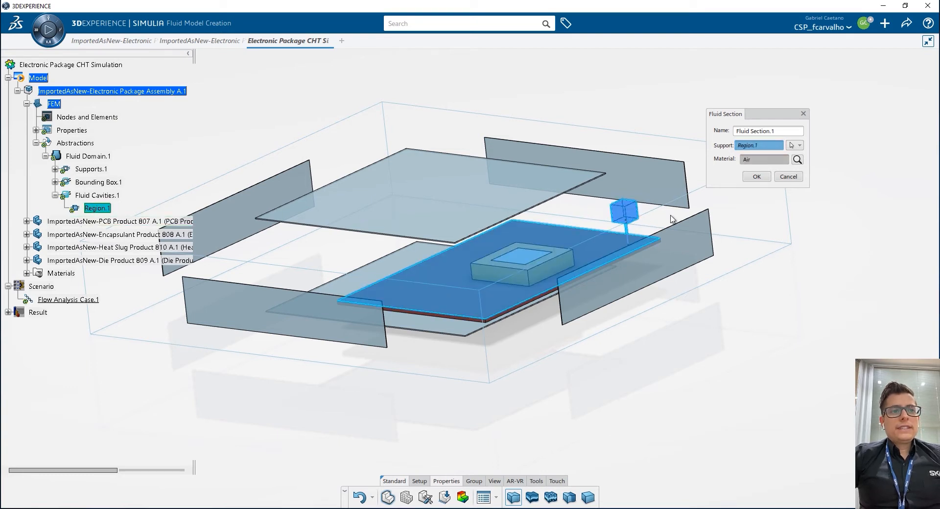
{"action": "left_click", "coordinate": [766, 177]}
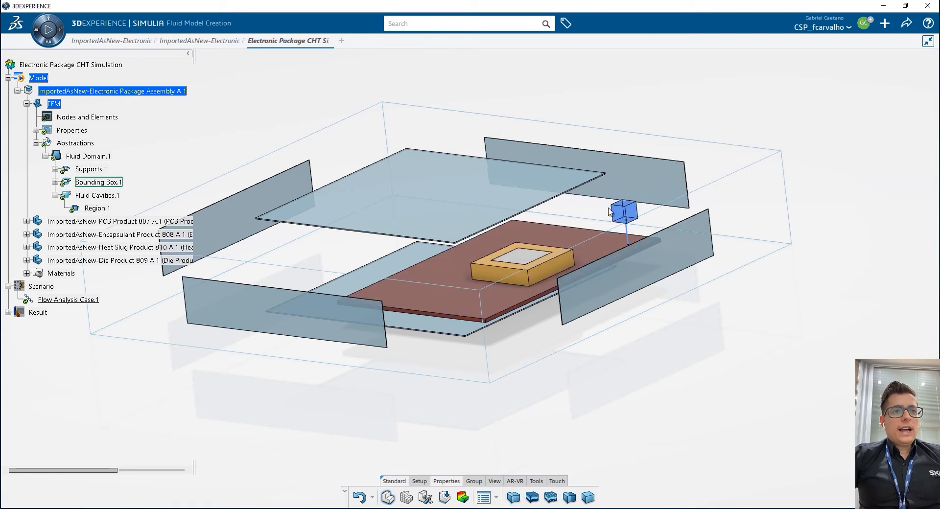
Create one solid section on the PCB body and another on the encapsulant body, each using its applied material.
{"action": "left_click", "coordinate": [588, 498]}
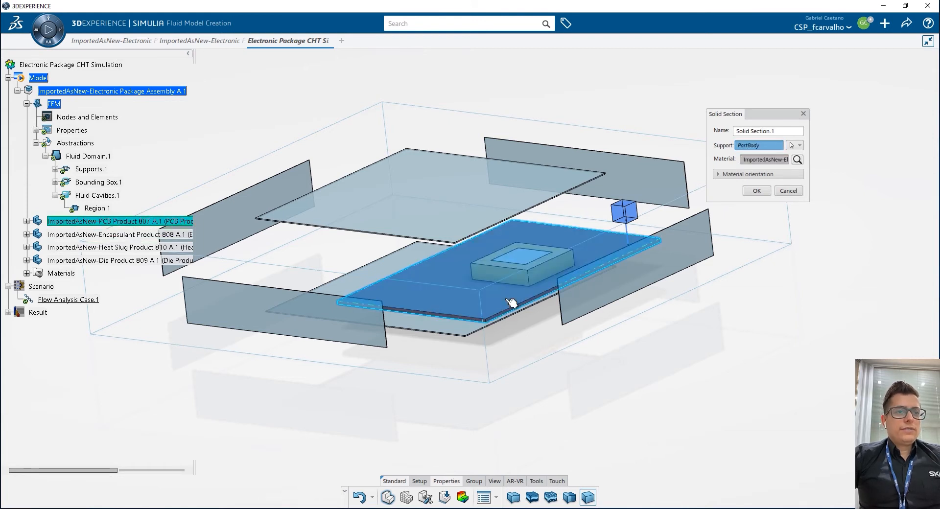
{"action": "left_click", "coordinate": [757, 191]}
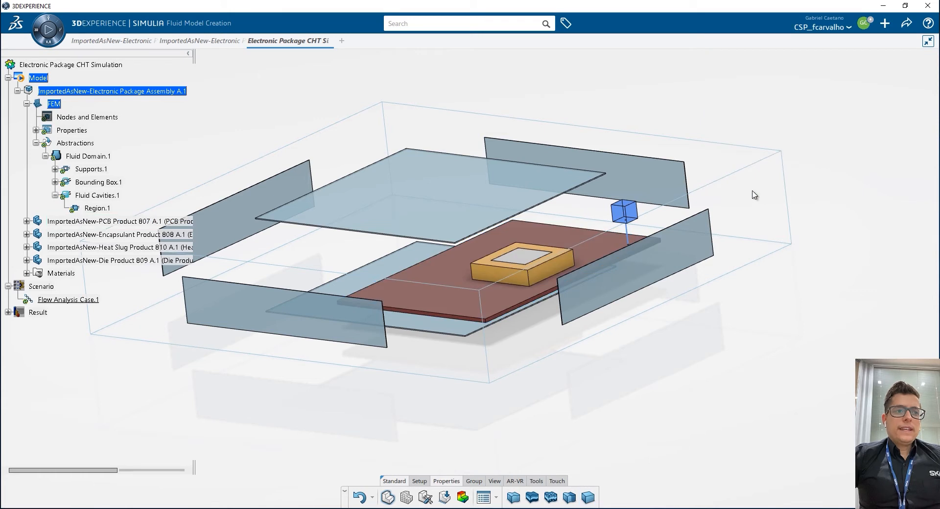
{"action": "left_click", "coordinate": [586, 495]}
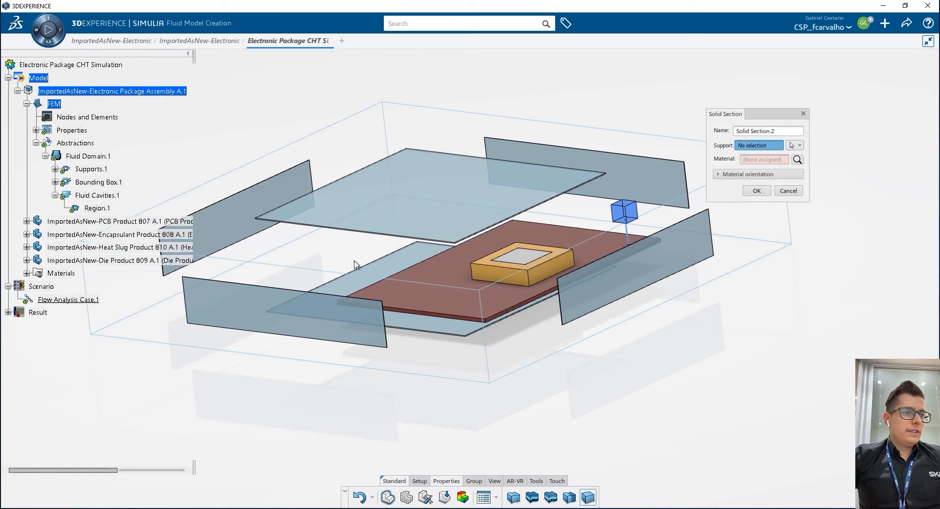
{"action": "left_click", "coordinate": [509, 275]}
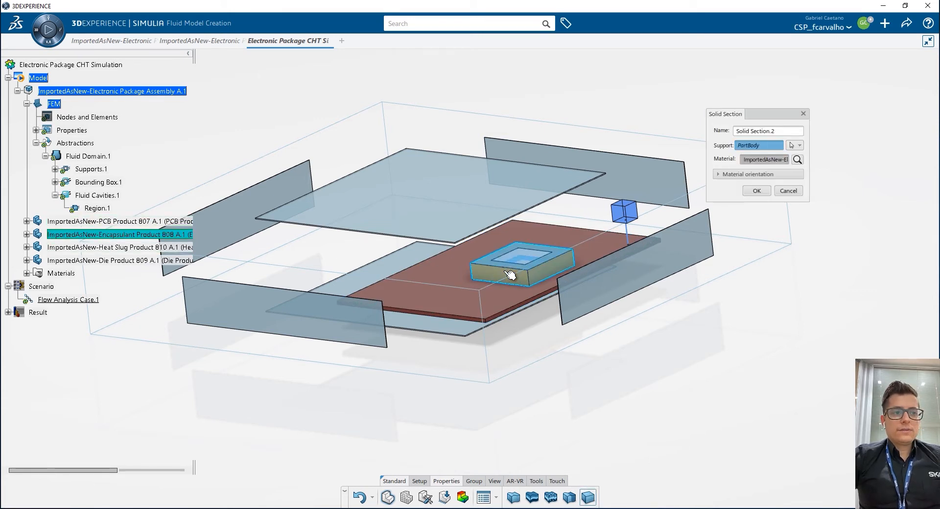
{"action": "left_click", "coordinate": [757, 191]}
Create a solid section on the heat slug body.
{"action": "left_click", "coordinate": [588, 498]}
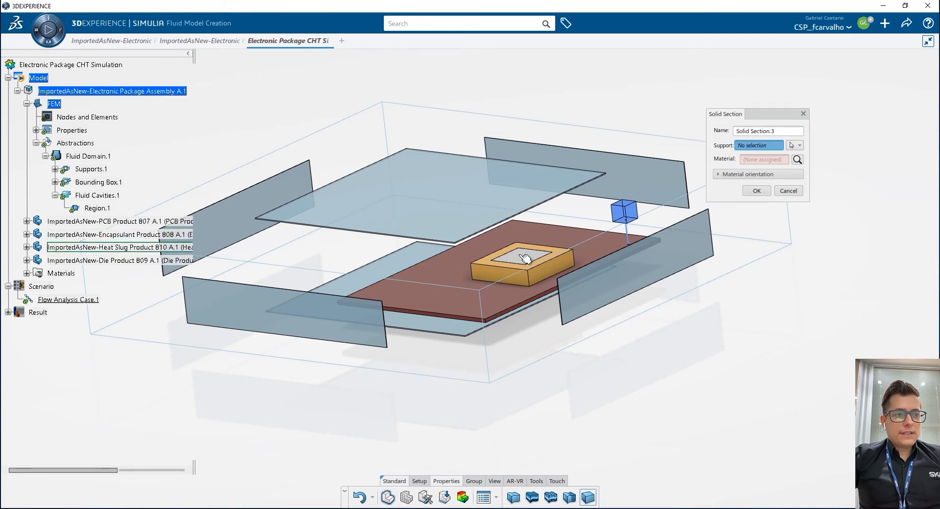
{"action": "left_click", "coordinate": [521, 257]}
{"action": "left_click", "coordinate": [758, 191]}
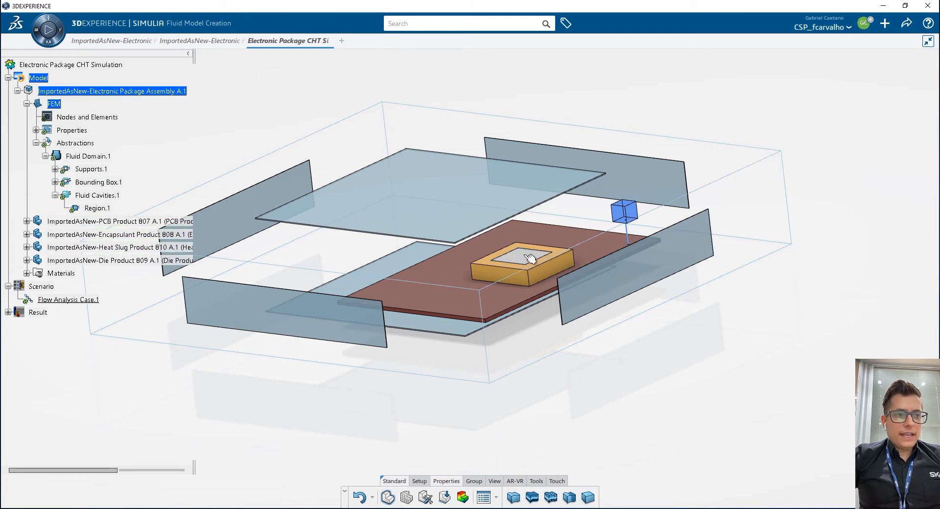
Hide the heat slug product and create a solid section on the exposed die body using its applied material.
{"action": "right_click", "coordinate": [126, 247]}
{"action": "left_click", "coordinate": [159, 277]}
{"action": "middle_click_drag", "start_coordinate": [565, 252], "coordinate": [589, 295]}
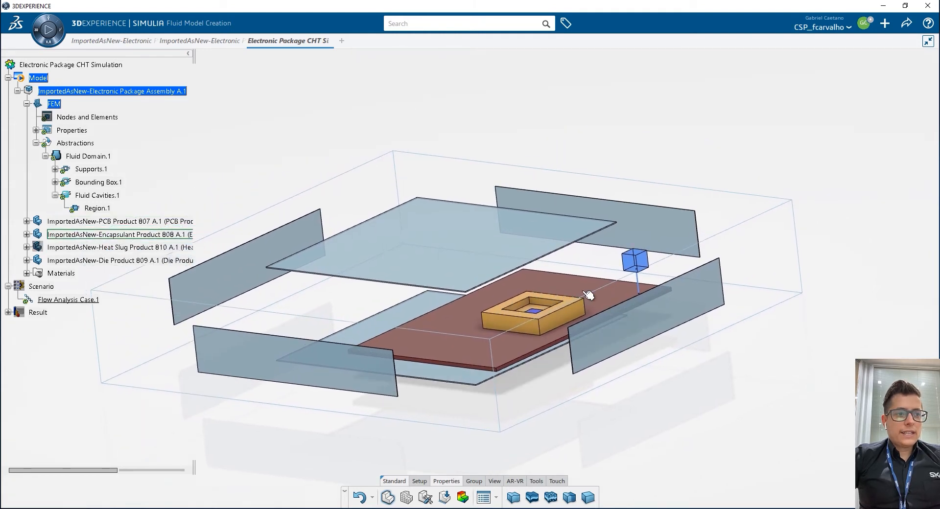
{"action": "middle_click_drag", "start_coordinate": [552, 271], "coordinate": [517, 446]}
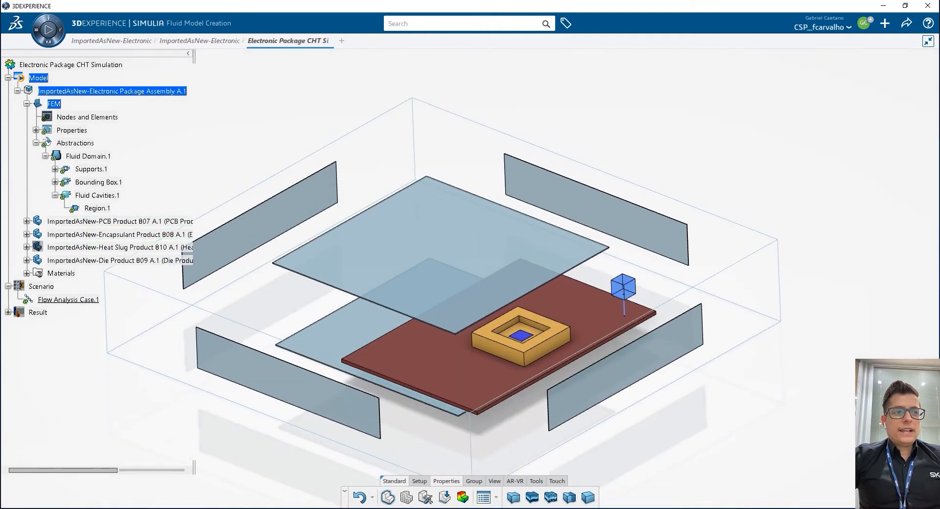
{"action": "left_click", "coordinate": [592, 502]}
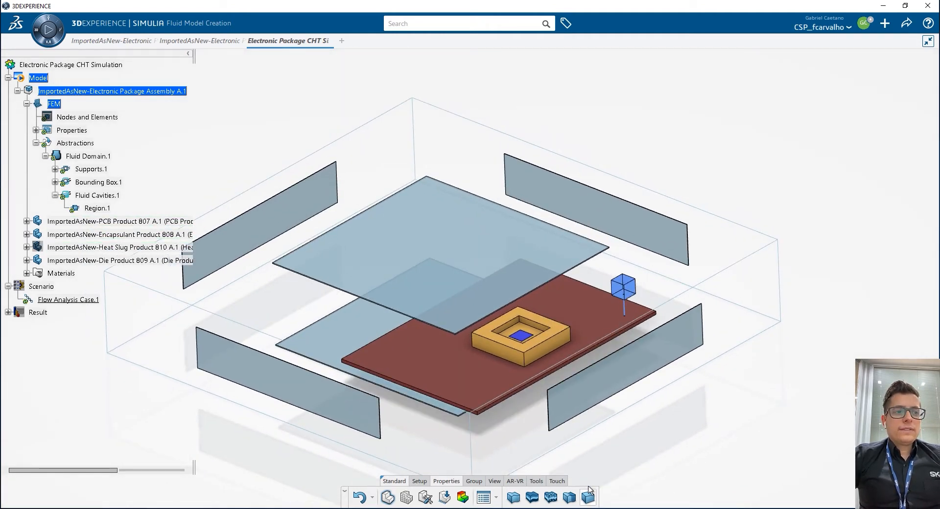
{"action": "left_click", "coordinate": [525, 337]}
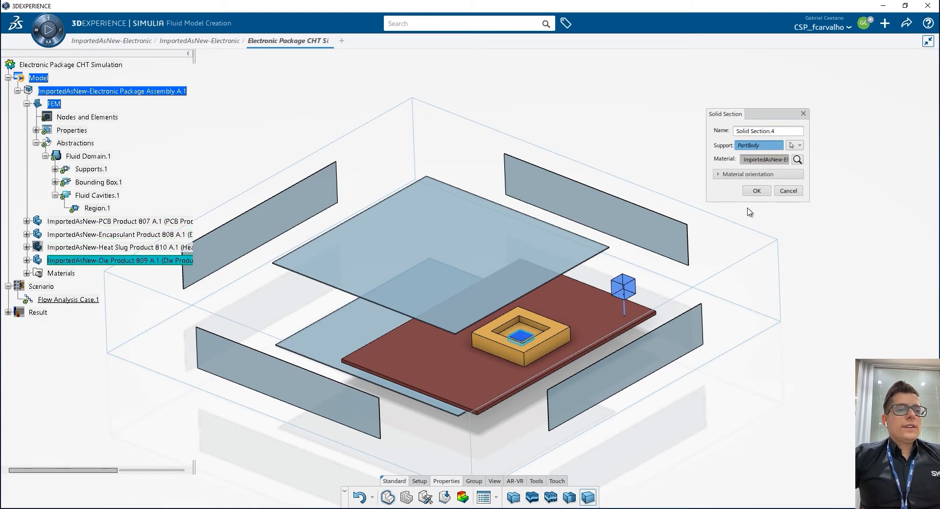
{"action": "left_click", "coordinate": [756, 192]}
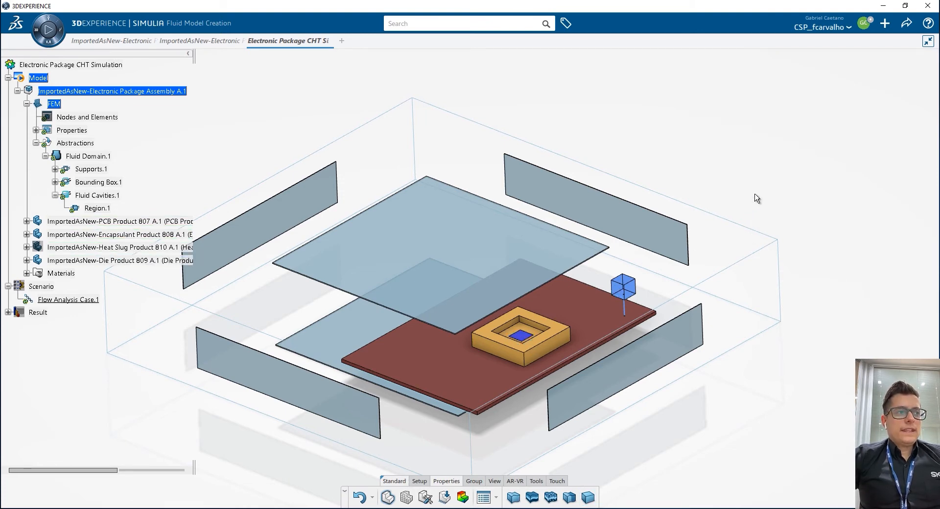
With the properties, supports and bounding box branches expanded, show the heat slug product again and switch to Fluid Scenario Creation.
{"action": "left_click", "coordinate": [55, 182]}
{"action": "left_click", "coordinate": [55, 169]}
{"action": "left_click", "coordinate": [35, 130]}
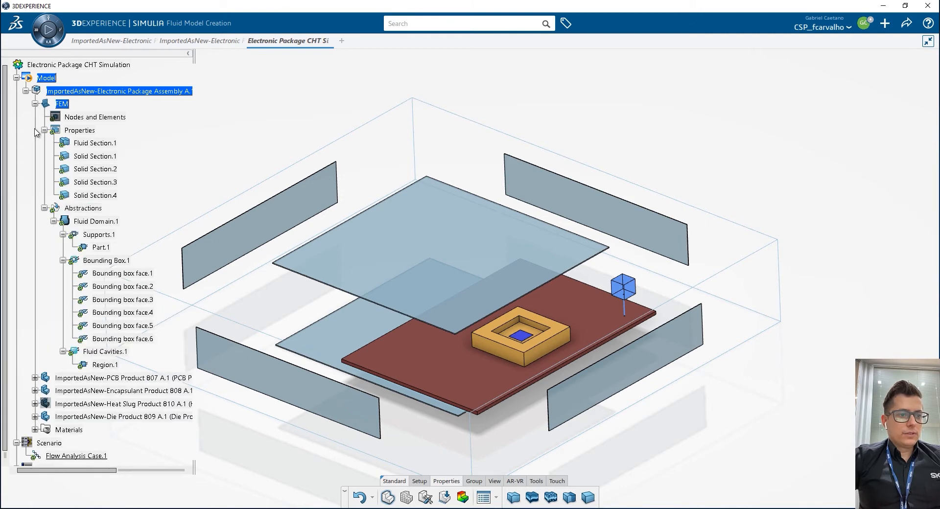
{"action": "right_click", "coordinate": [75, 405]}
{"action": "left_click", "coordinate": [101, 260]}
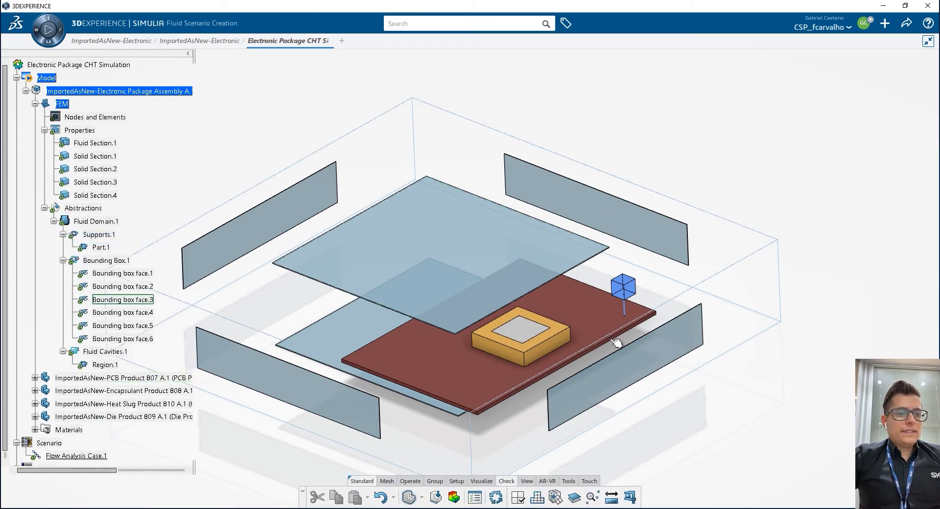
Start a hex-dominant mesh on Fluid Domain.1 with a maximum size of 5 mm and a minimum size of 1.5 mm.
{"action": "left_click", "coordinate": [387, 482]}
{"action": "left_click", "coordinate": [627, 497]}
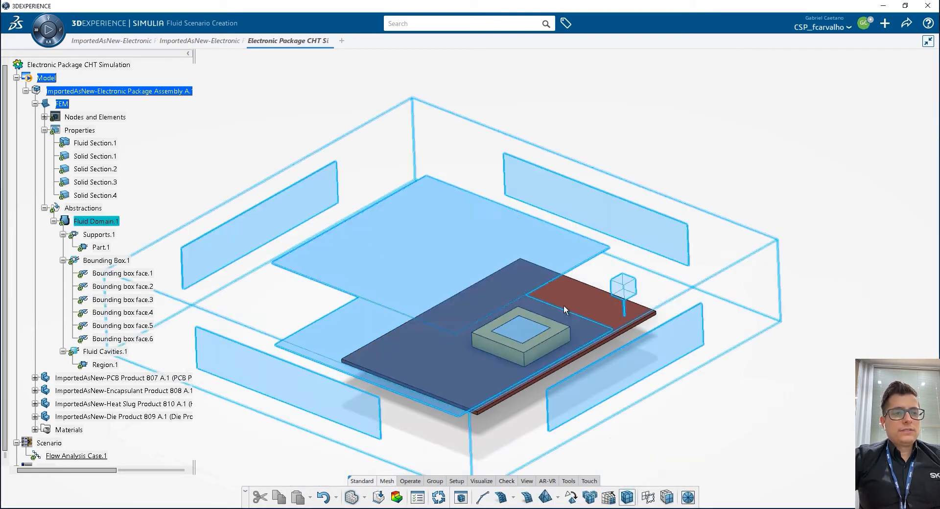
{"action": "double_click", "coordinate": [837, 139]}
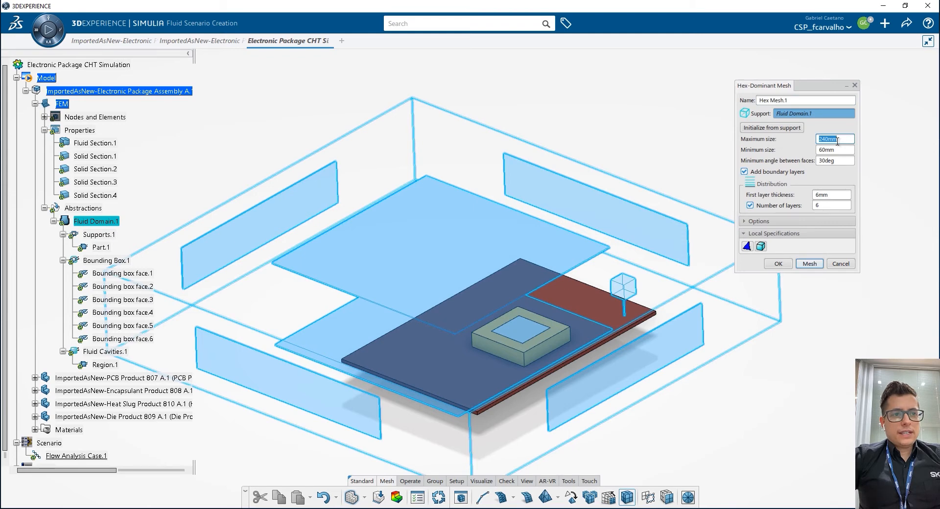
{"action": "type", "text": "5mm"}
{"action": "double_click", "coordinate": [836, 150]}
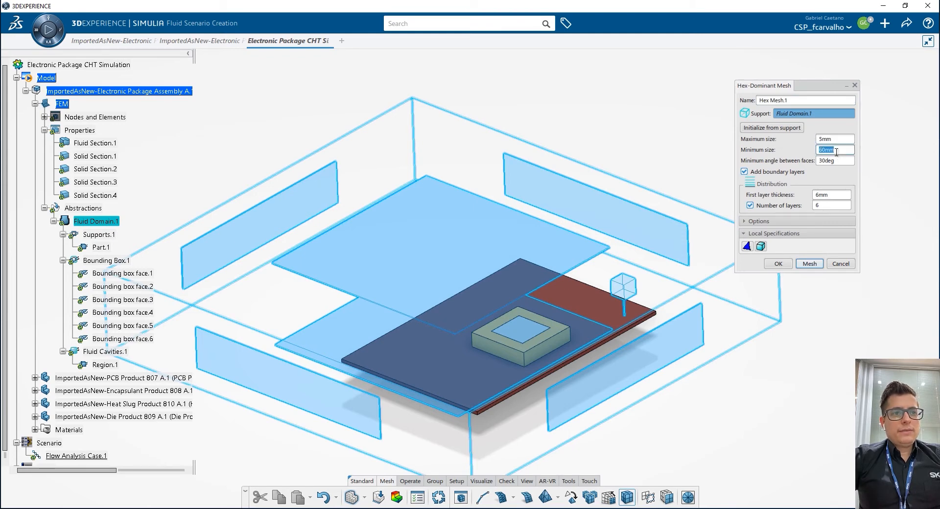
{"action": "type", "text": "1.5"}
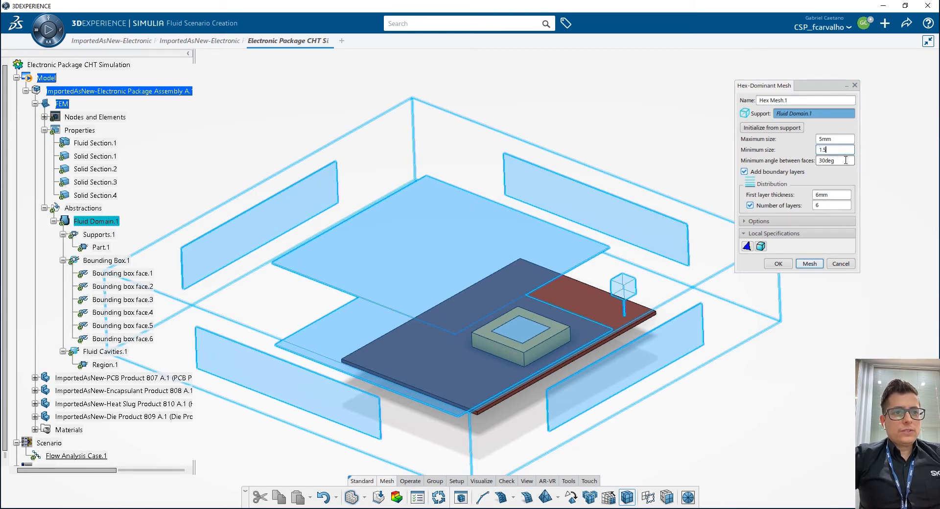
Set the hex-dominant mesh's boundary layers to a first layer thickness of 1.5 mm and 4 layers, and create the mesh definition.
{"action": "left_click", "coordinate": [831, 196]}
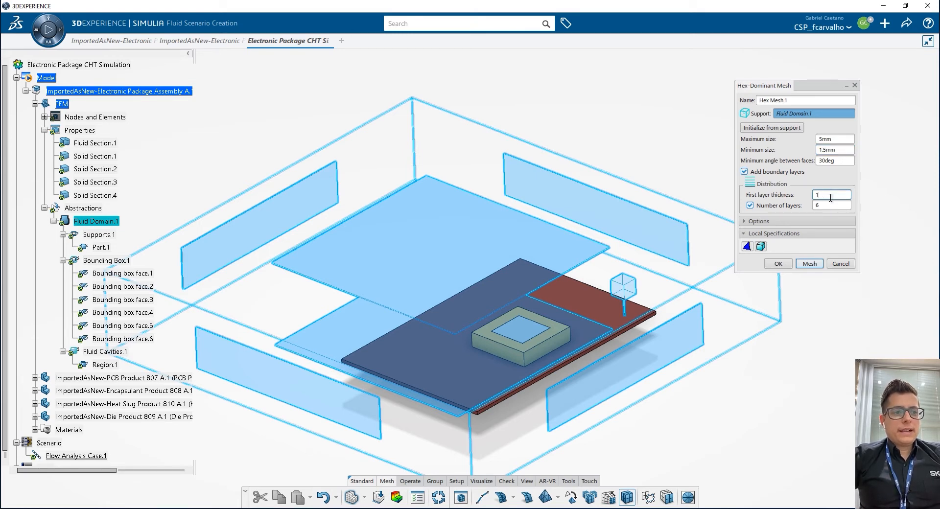
{"action": "left_click", "coordinate": [826, 205]}
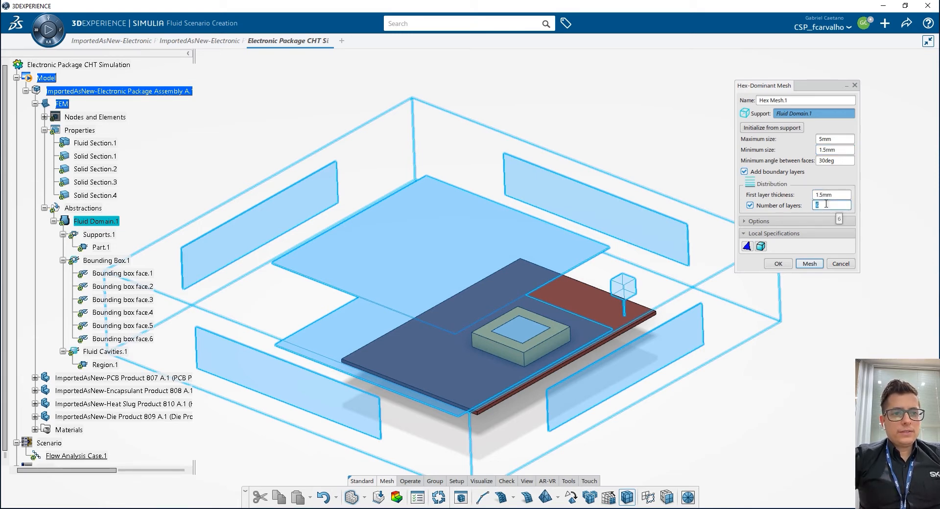
{"action": "left_click", "coordinate": [830, 195]}
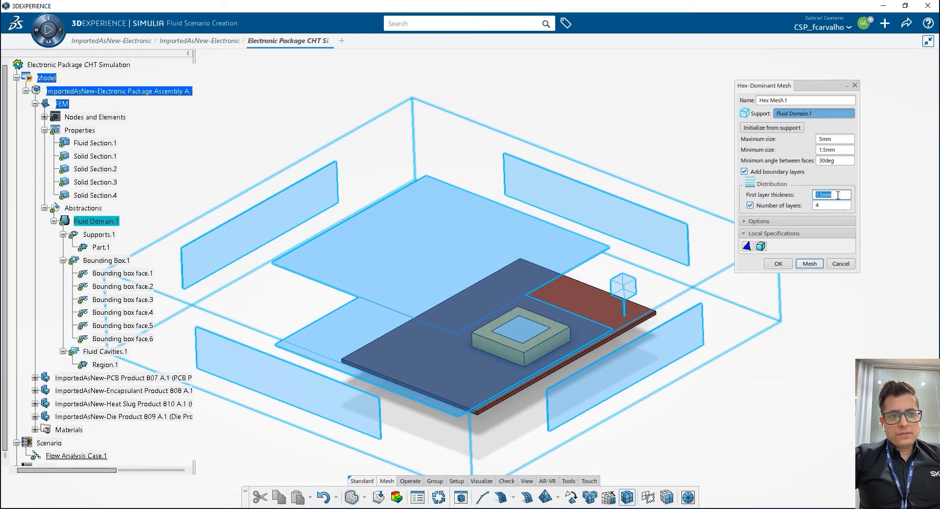
{"action": "left_click", "coordinate": [778, 264]}
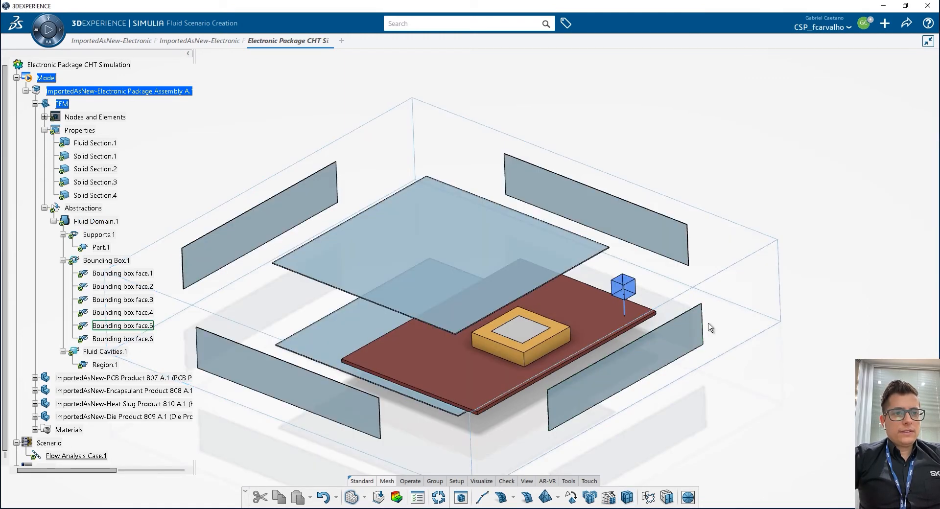
Define a Sweep 3D Mesh on the PCB body with a 3 mm mesh size and 4 layers.
{"action": "left_click", "coordinate": [608, 498]}
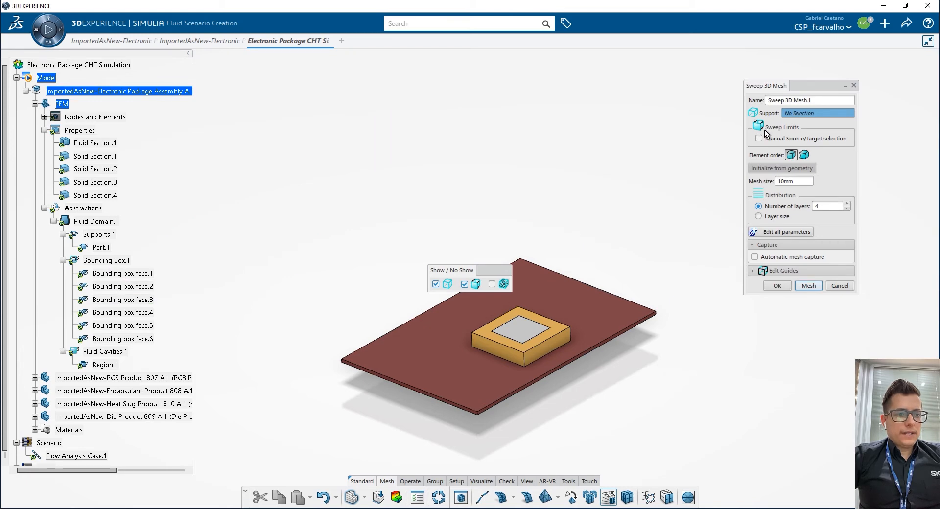
{"action": "left_click", "coordinate": [576, 307]}
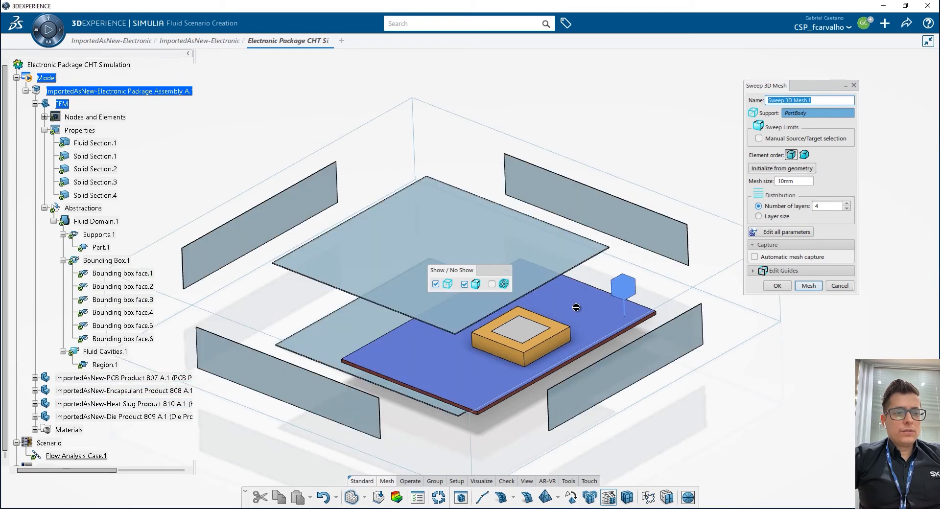
{"action": "double_click", "coordinate": [799, 182]}
{"action": "type", "text": "3"}
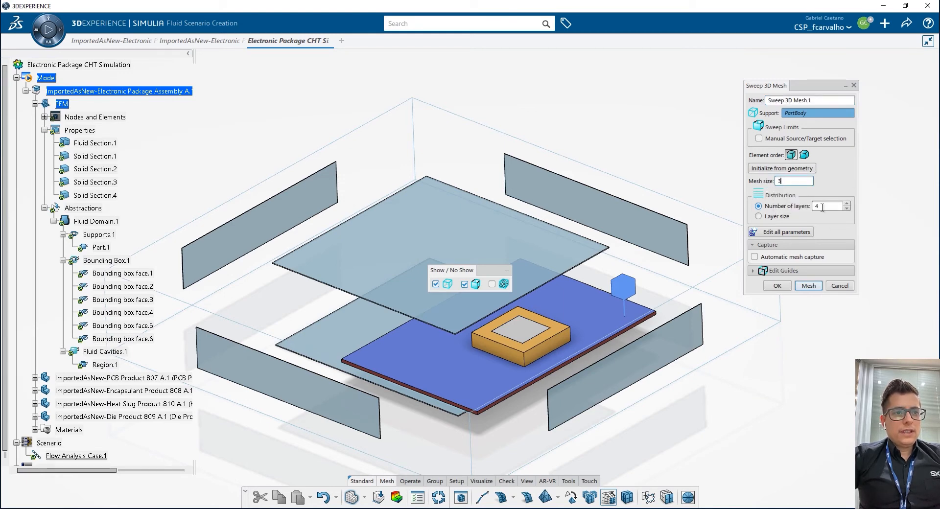
{"action": "left_click", "coordinate": [777, 287]}
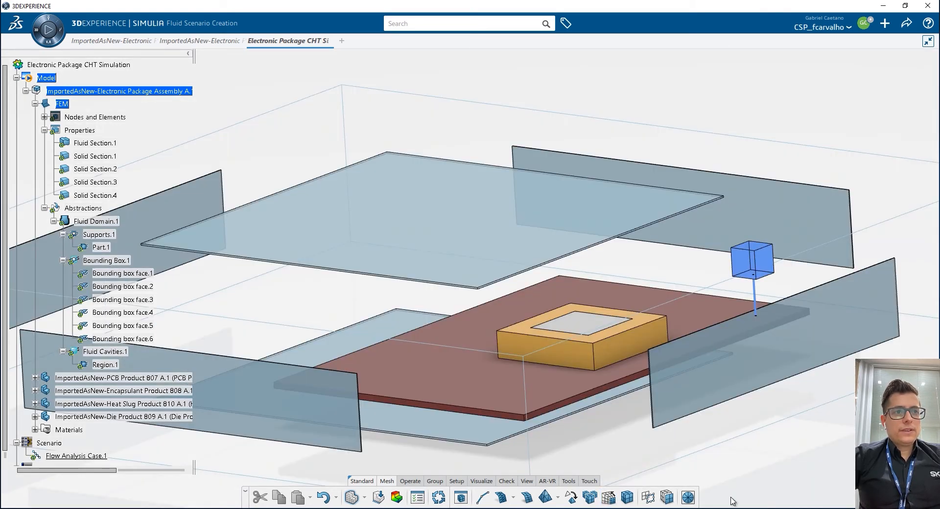
Define a Sweep 3D Mesh on the heat slug body, keeping the 3 mm mesh size and 4 layers.
{"action": "left_click", "coordinate": [609, 497]}
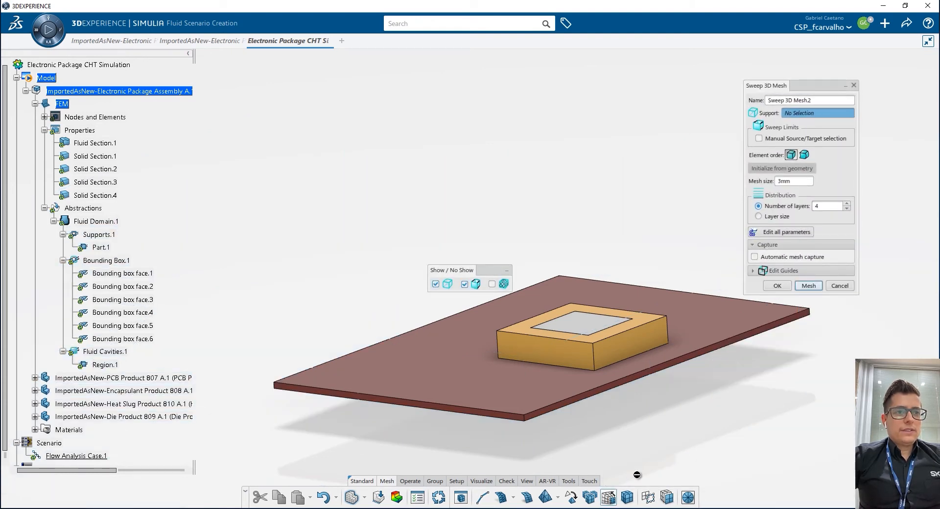
{"action": "left_click", "coordinate": [591, 326]}
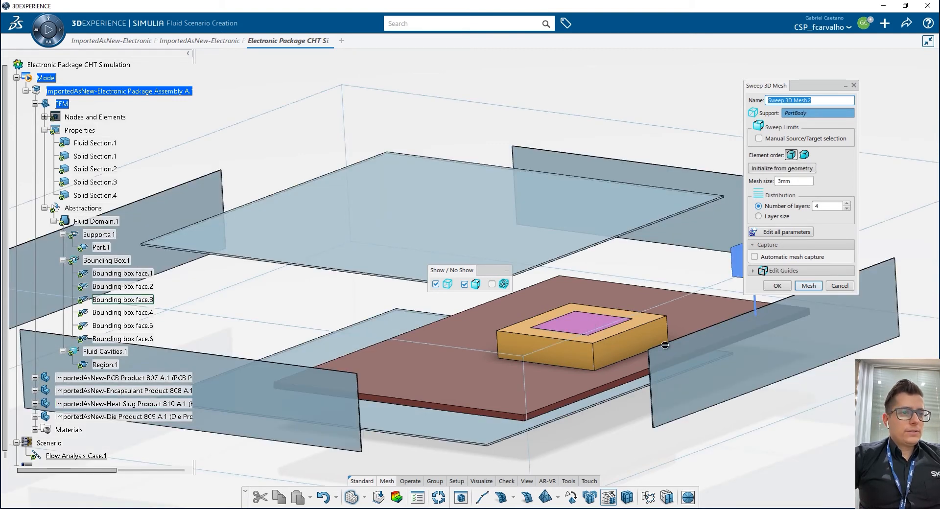
{"action": "left_click", "coordinate": [777, 287]}
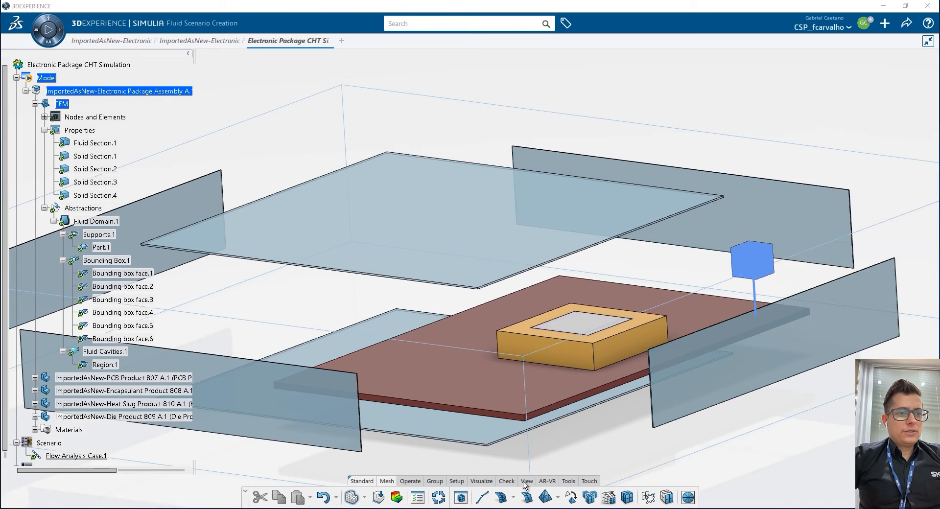
Hide the heat slug product and define a Sweep 3D Mesh on the die body with a 3 mm mesh size and 3 layers.
{"action": "right_click", "coordinate": [110, 405]}
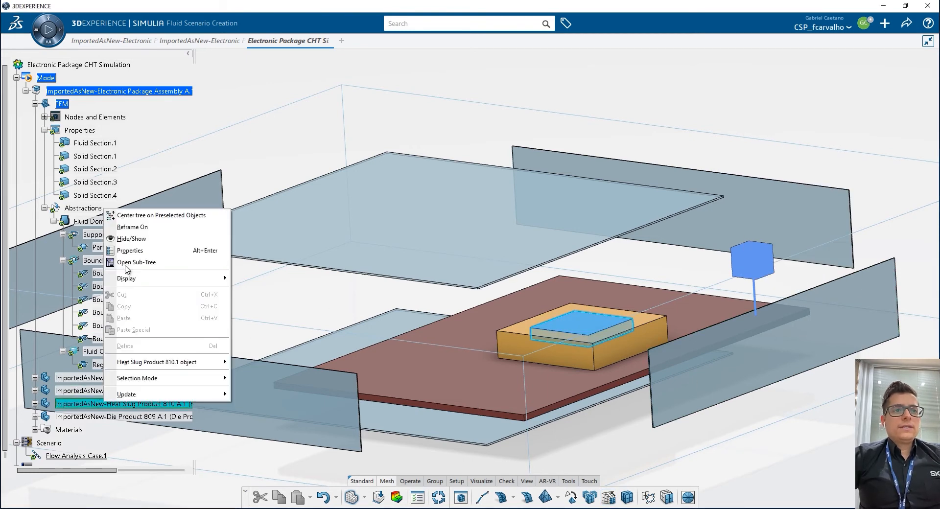
{"action": "left_click", "coordinate": [131, 238]}
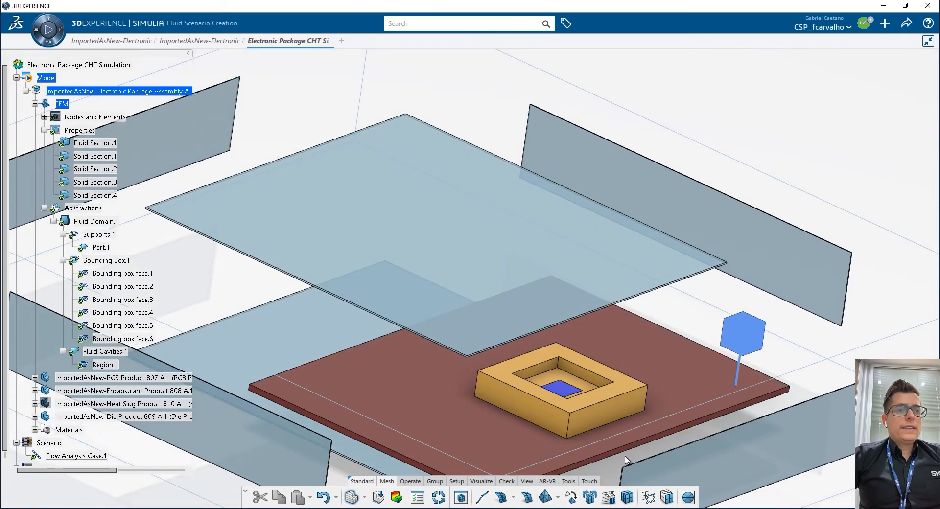
{"action": "left_click", "coordinate": [610, 497]}
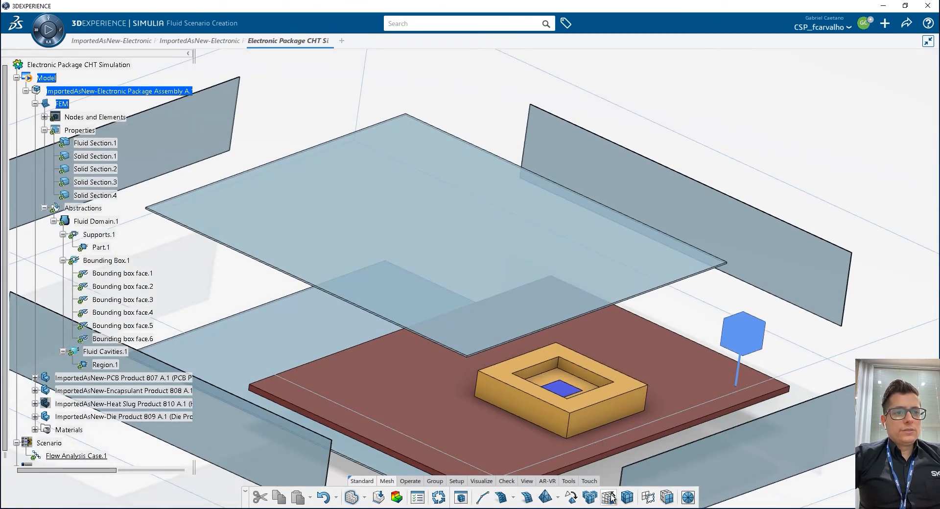
{"action": "left_click", "coordinate": [568, 391]}
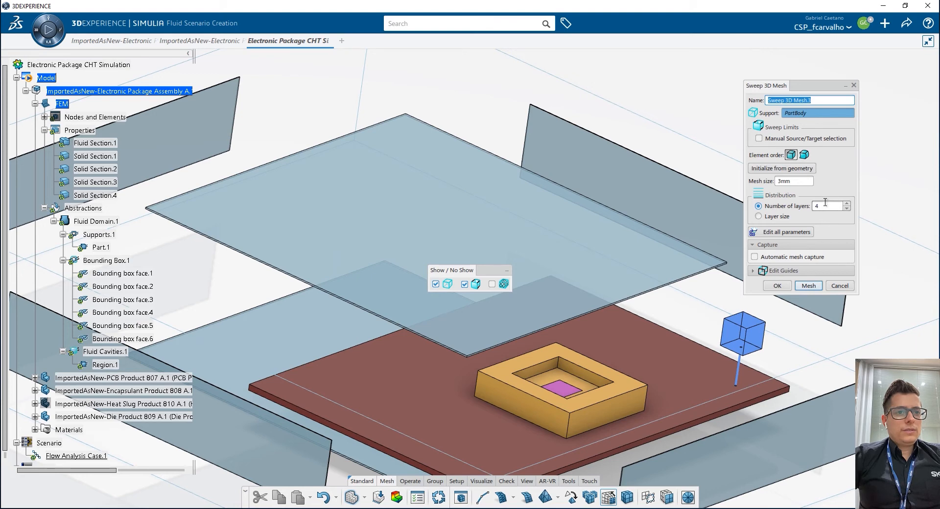
{"action": "double_click", "coordinate": [817, 206]}
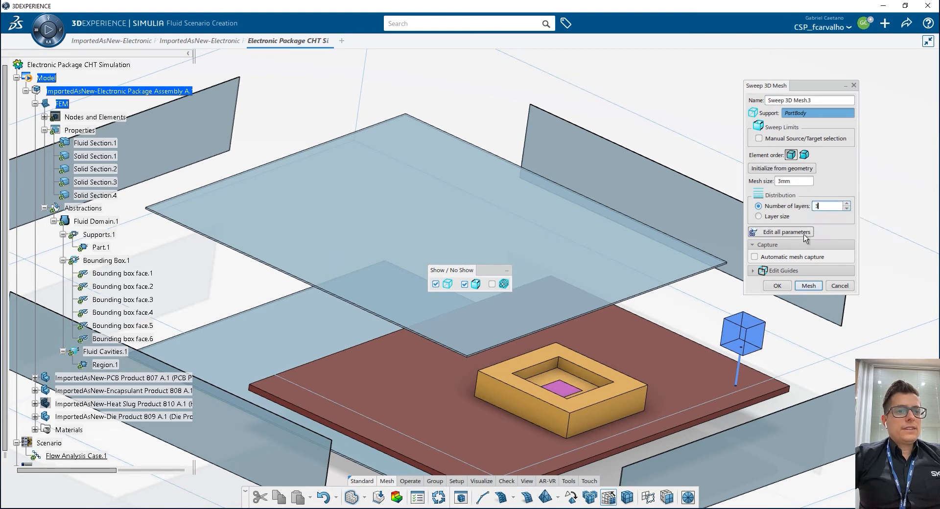
{"action": "left_click", "coordinate": [778, 285]}
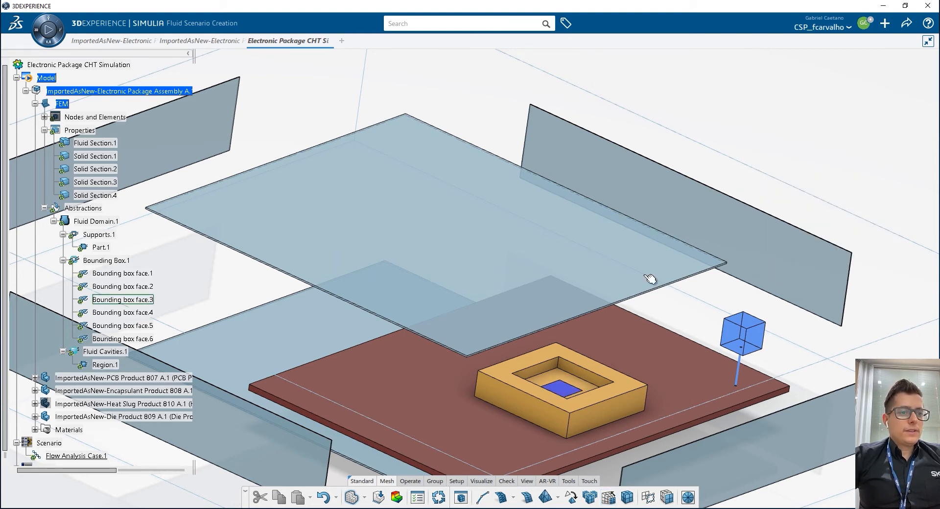
Define an Octree Tetrahedron Mesh on the encapsulant body with a 2 mm mesh size and 0.2 mm absolute sag.
{"action": "left_click", "coordinate": [558, 499]}
{"action": "left_click", "coordinate": [587, 478]}
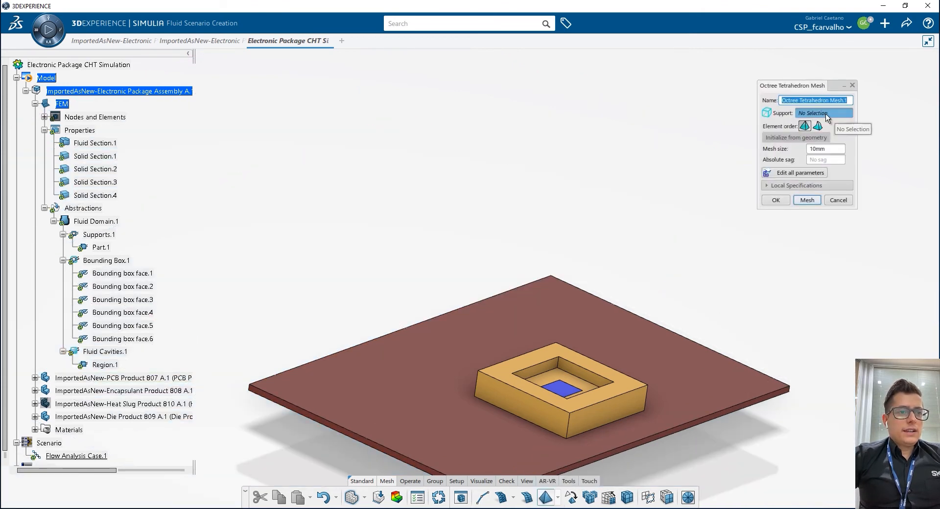
{"action": "left_click", "coordinate": [567, 366]}
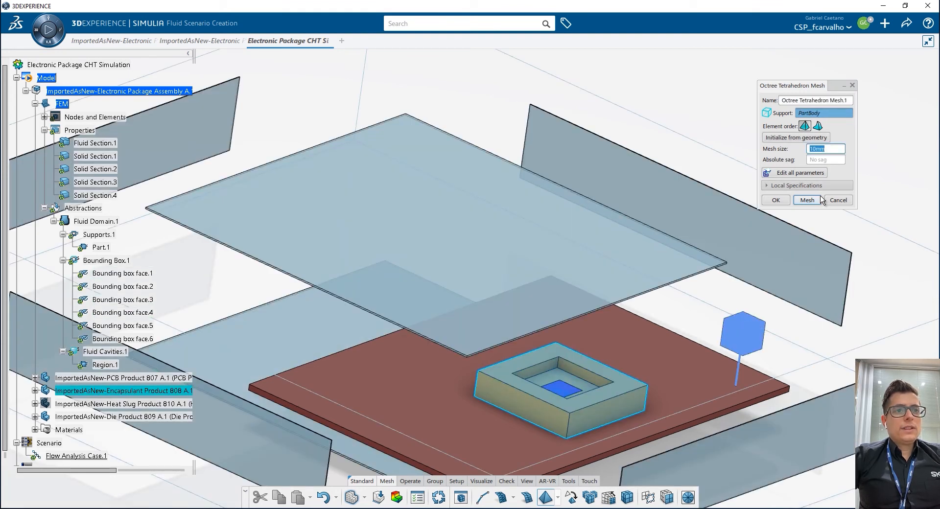
{"action": "type", "text": "2mm"}
{"action": "type", "text": "0"}
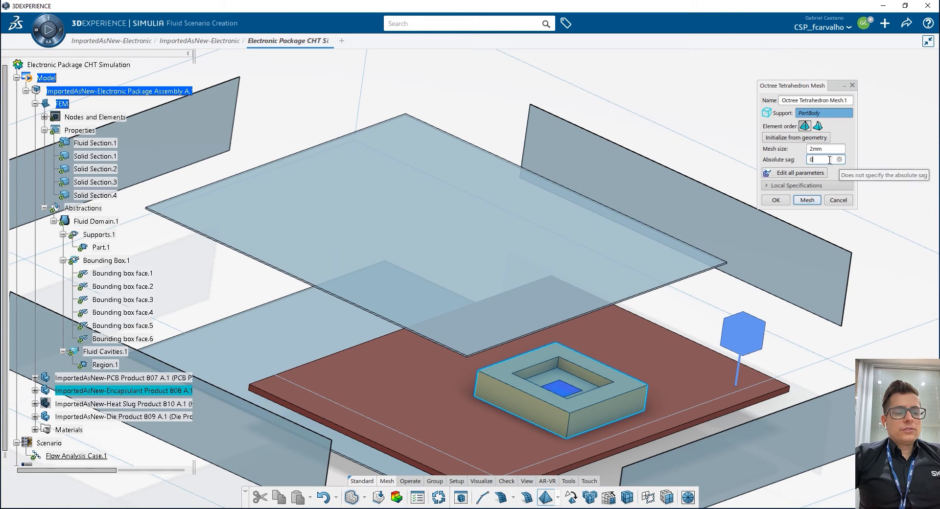
{"action": "type", "text": ".2"}
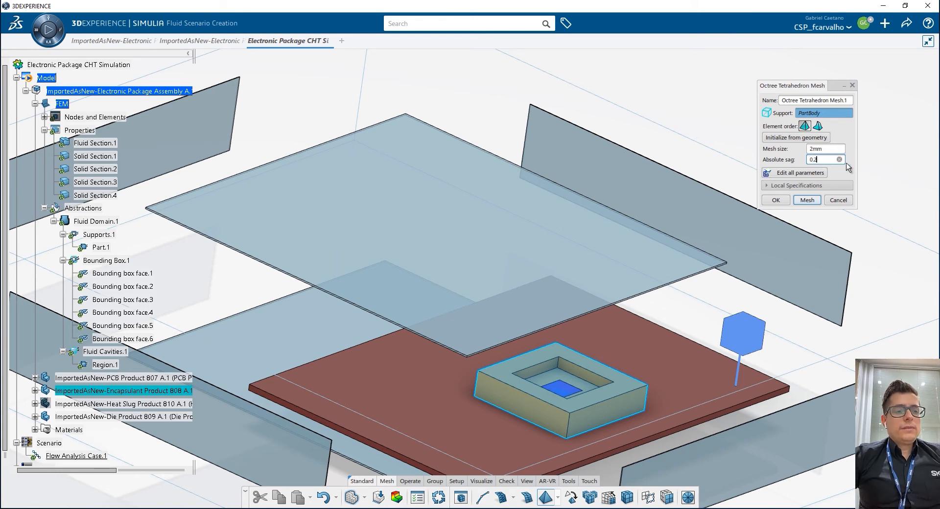
{"action": "type", "text": "mm"}
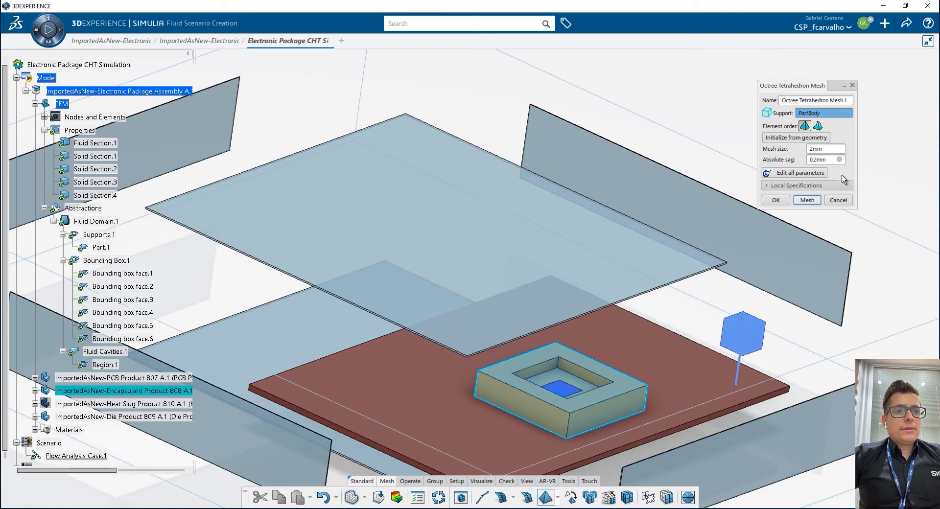
{"action": "left_click", "coordinate": [776, 199]}
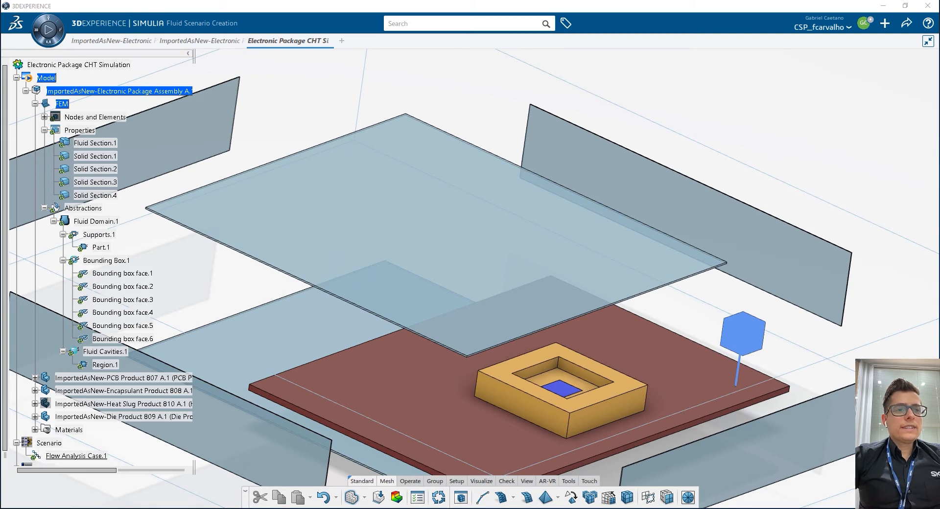
{"action": "left_click", "coordinate": [527, 481]}
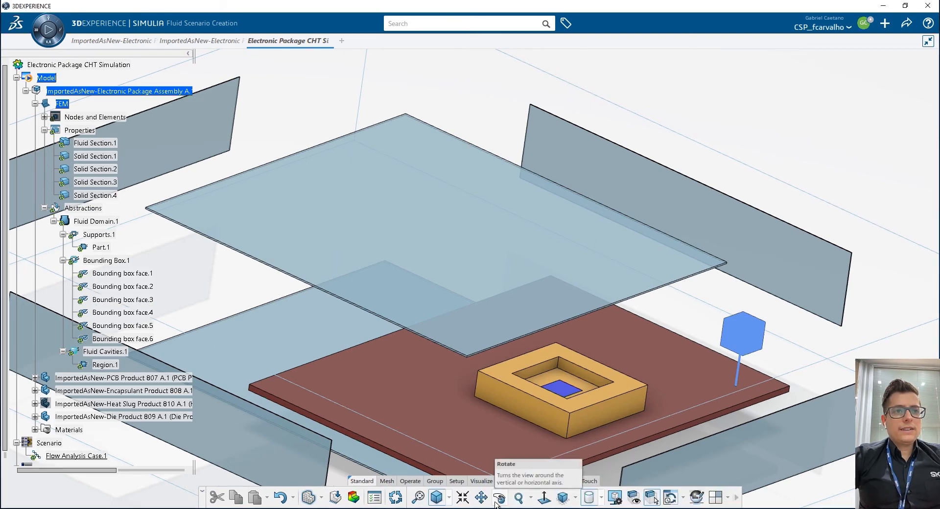
Save the simulation from an isometric view and update all meshes of the electronic package model.
{"action": "left_click", "coordinate": [563, 498]}
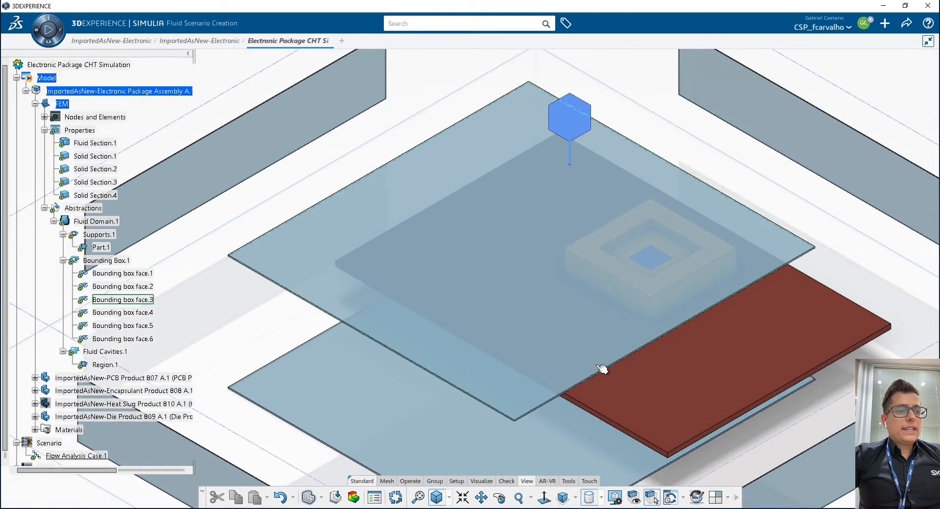
{"action": "mouse_move", "coordinate": [599, 366]}
{"action": "middle_mouse_down", "text": "ctrl"}
{"action": "mouse_move", "coordinate": [585, 390]}
{"action": "mouse_move", "coordinate": [607, 359]}
{"action": "middle_mouse_up", "text": "ctrl"}
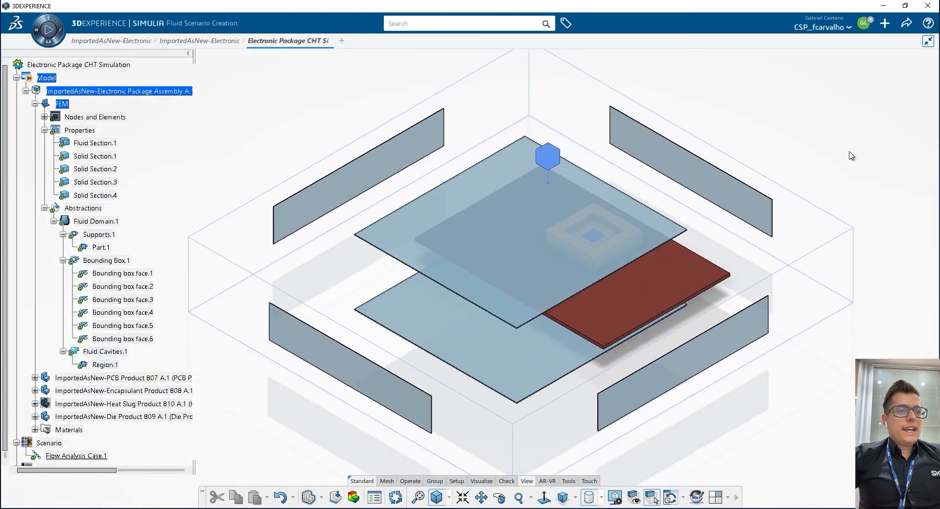
{"action": "left_click", "coordinate": [907, 23]}
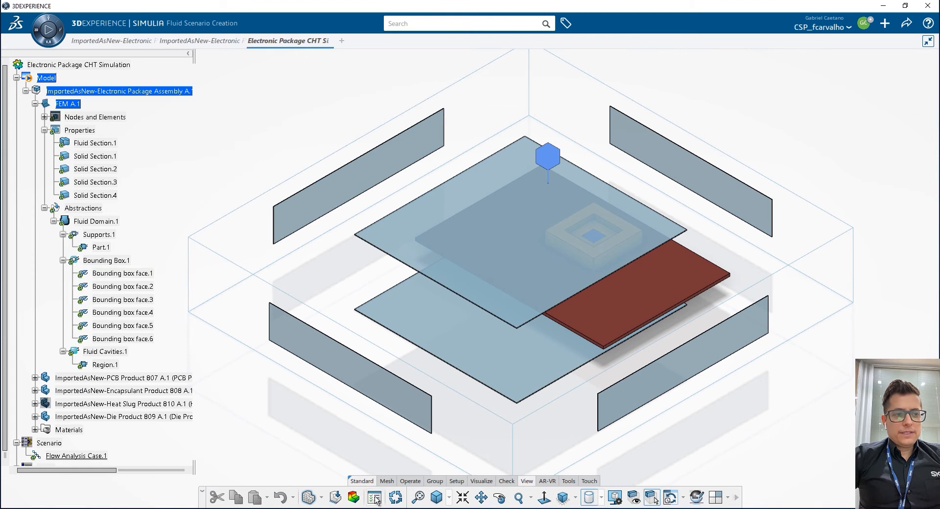
{"action": "left_click", "coordinate": [396, 497]}
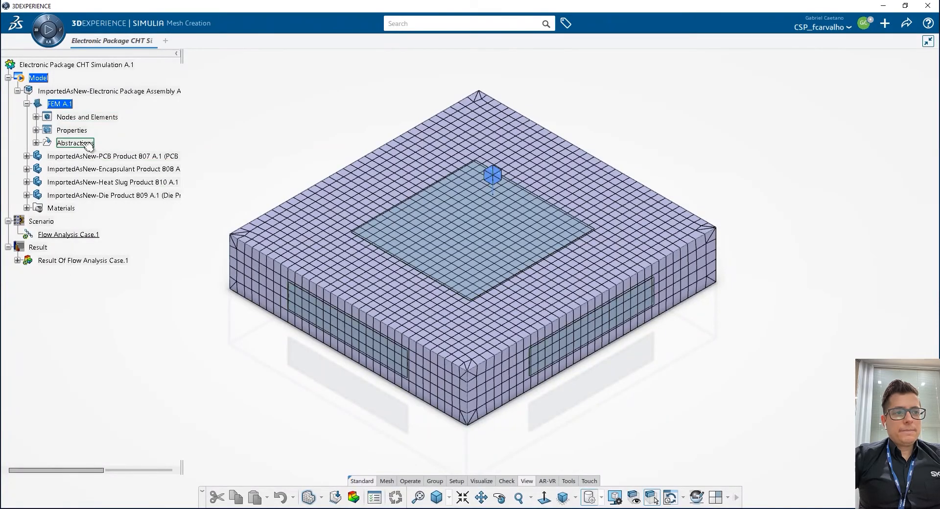
Hide the Abstractions and inspect the interior mesh with an X-axis cutting plane, turning off the exact mesh cut.
{"action": "right_click", "coordinate": [75, 143]}
{"action": "left_click", "coordinate": [108, 173]}
{"action": "right_click", "coordinate": [295, 155]}
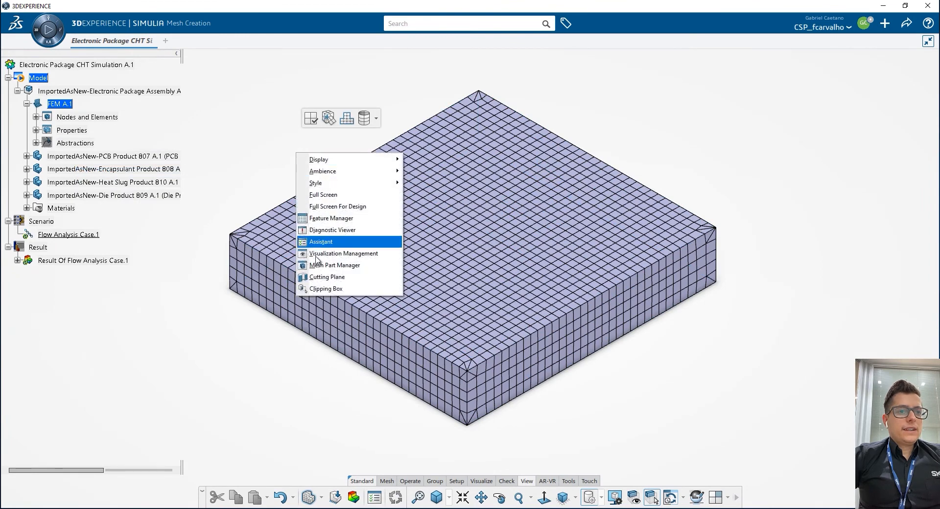
{"action": "left_click", "coordinate": [322, 278]}
{"action": "left_click", "coordinate": [679, 357]}
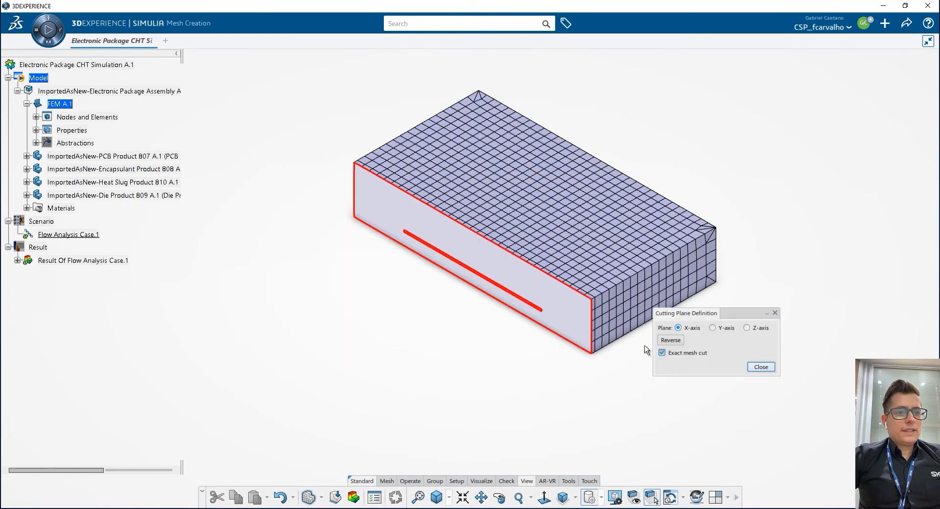
{"action": "left_click_drag", "start_coordinate": [541, 310], "coordinate": [603, 270]}
{"action": "middle_click_drag", "start_coordinate": [563, 314], "coordinate": [555, 191]}
{"action": "middle_click_drag", "start_coordinate": [574, 245], "coordinate": [578, 289]}
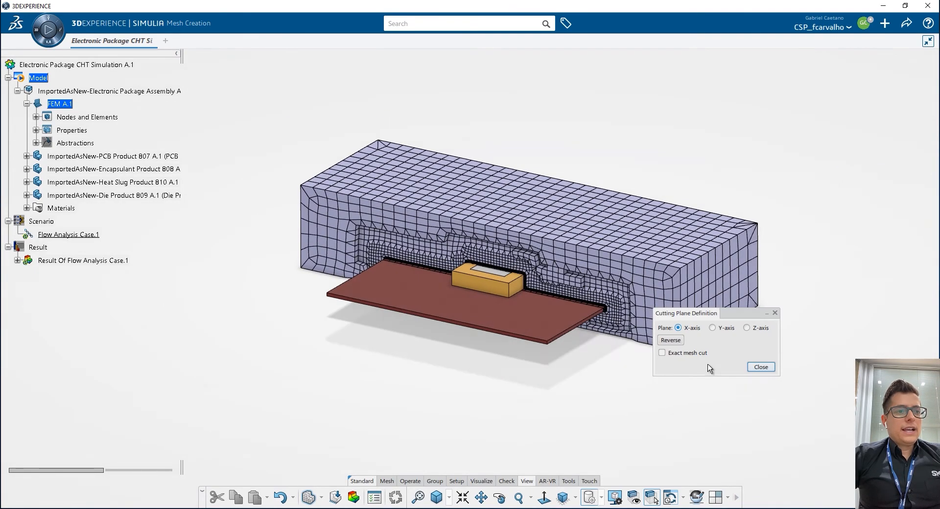
{"action": "left_click", "coordinate": [761, 367]}
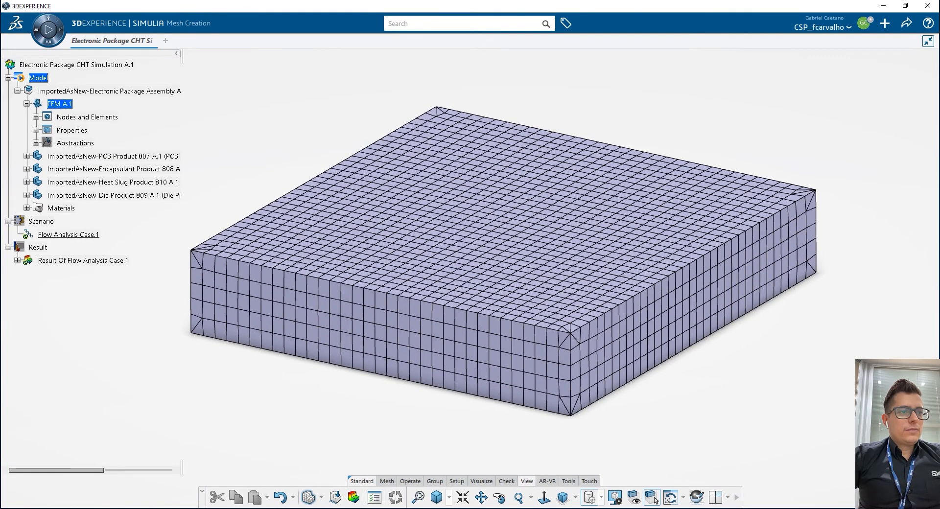
Run a mesh quality check and examine the quality criteria and element types in its report.
{"action": "left_click", "coordinate": [483, 482]}
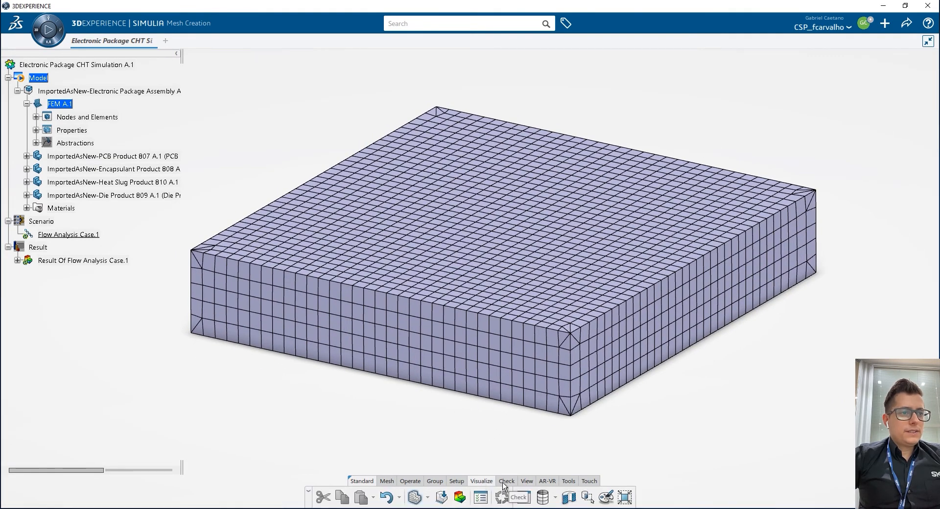
{"action": "left_click", "coordinate": [506, 481]}
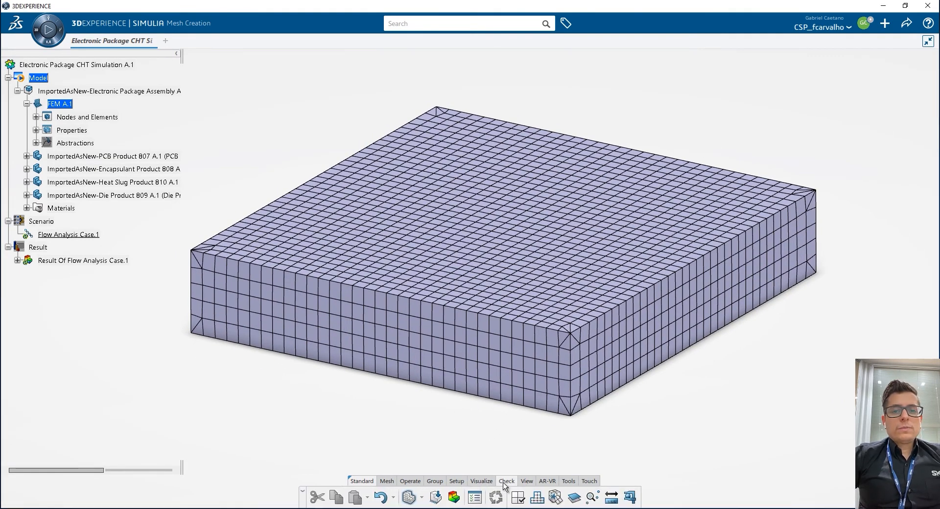
{"action": "left_click", "coordinate": [518, 497]}
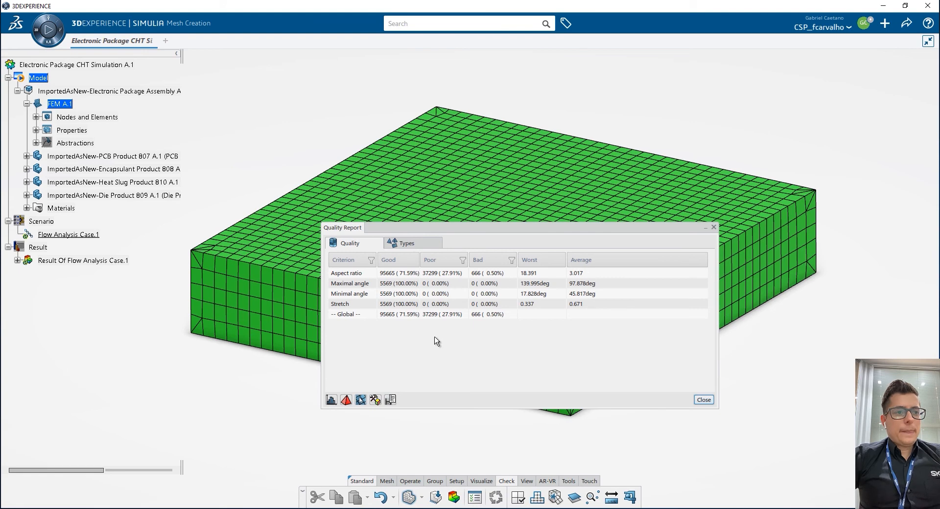
{"action": "left_click_drag", "start_coordinate": [420, 261], "coordinate": [433, 262]}
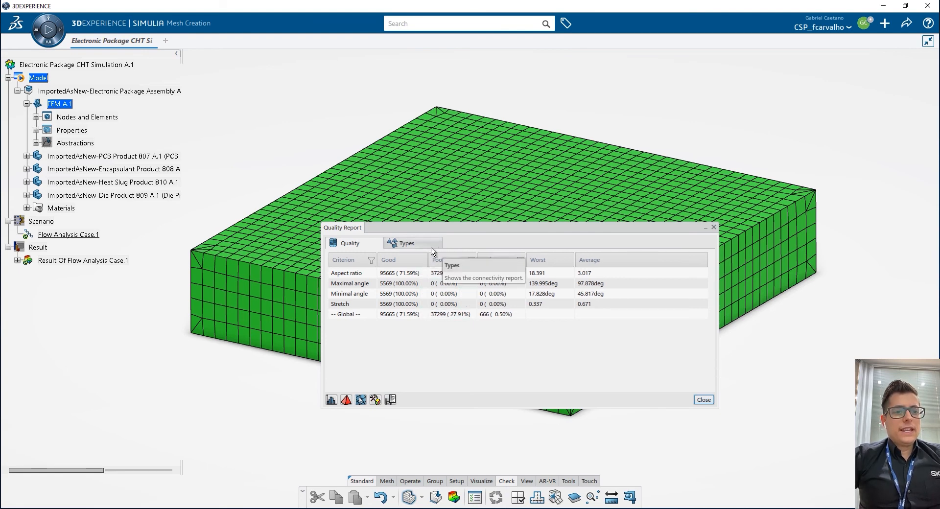
{"action": "left_click", "coordinate": [427, 247]}
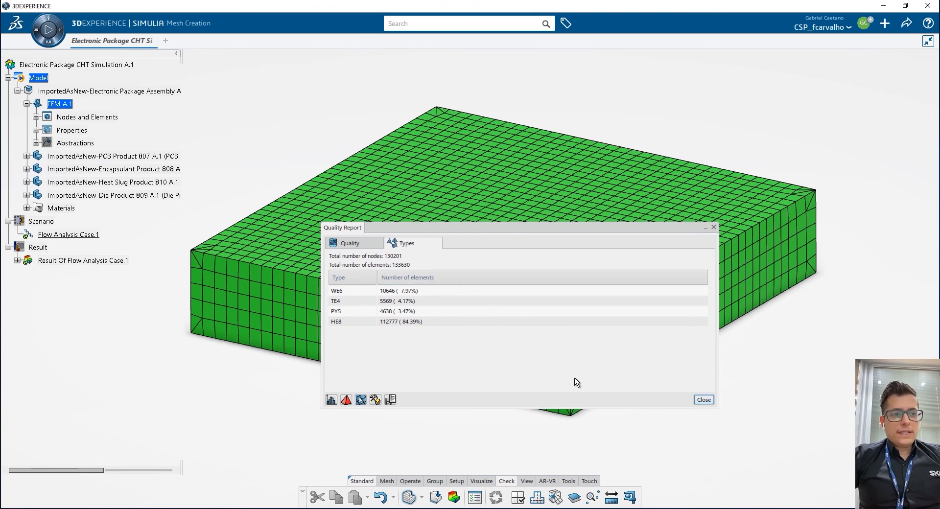
{"action": "left_click", "coordinate": [704, 400]}
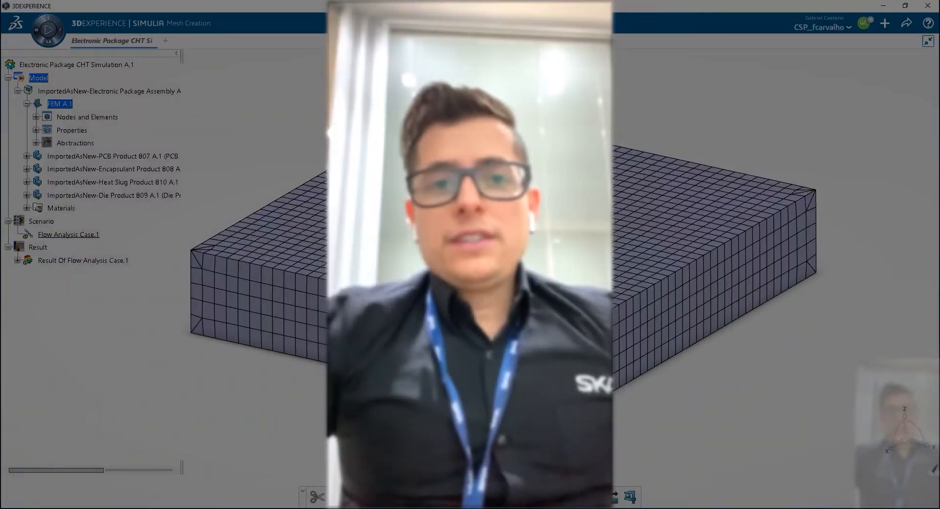